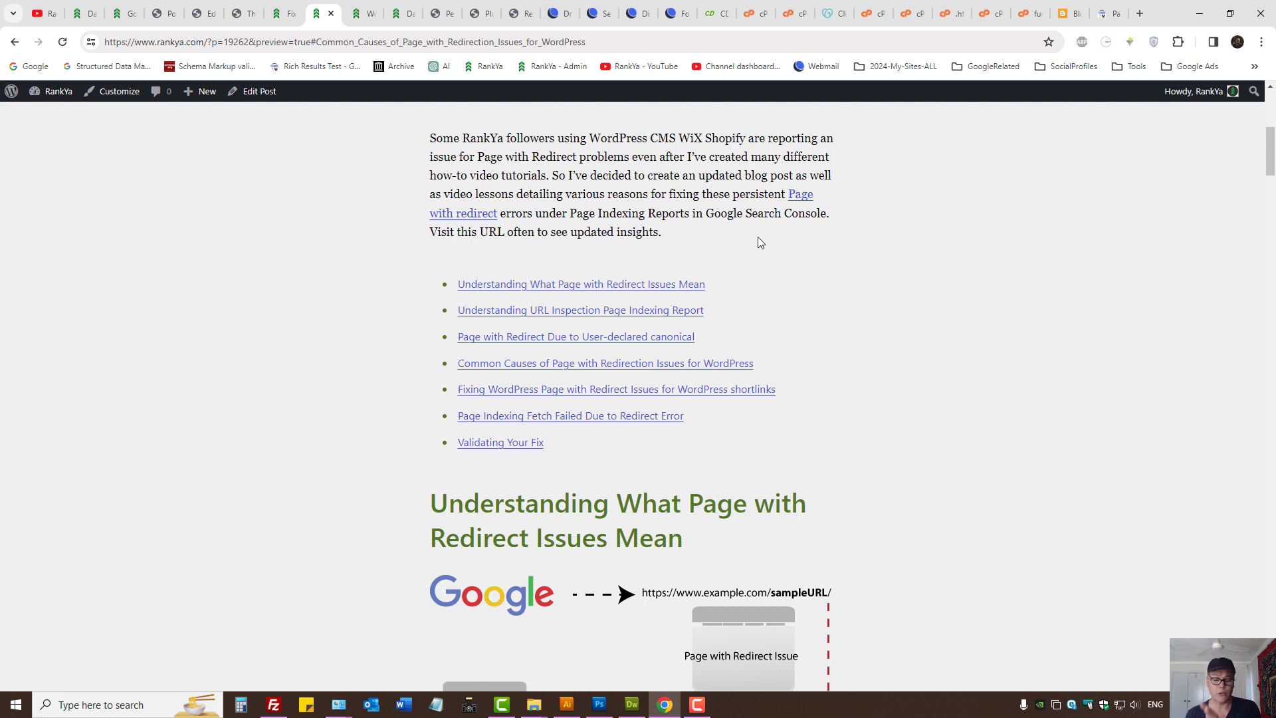
# Switch from the WordPress post preview to the DreamHost hosting panel dashboard
pyautogui.click(552, 13)
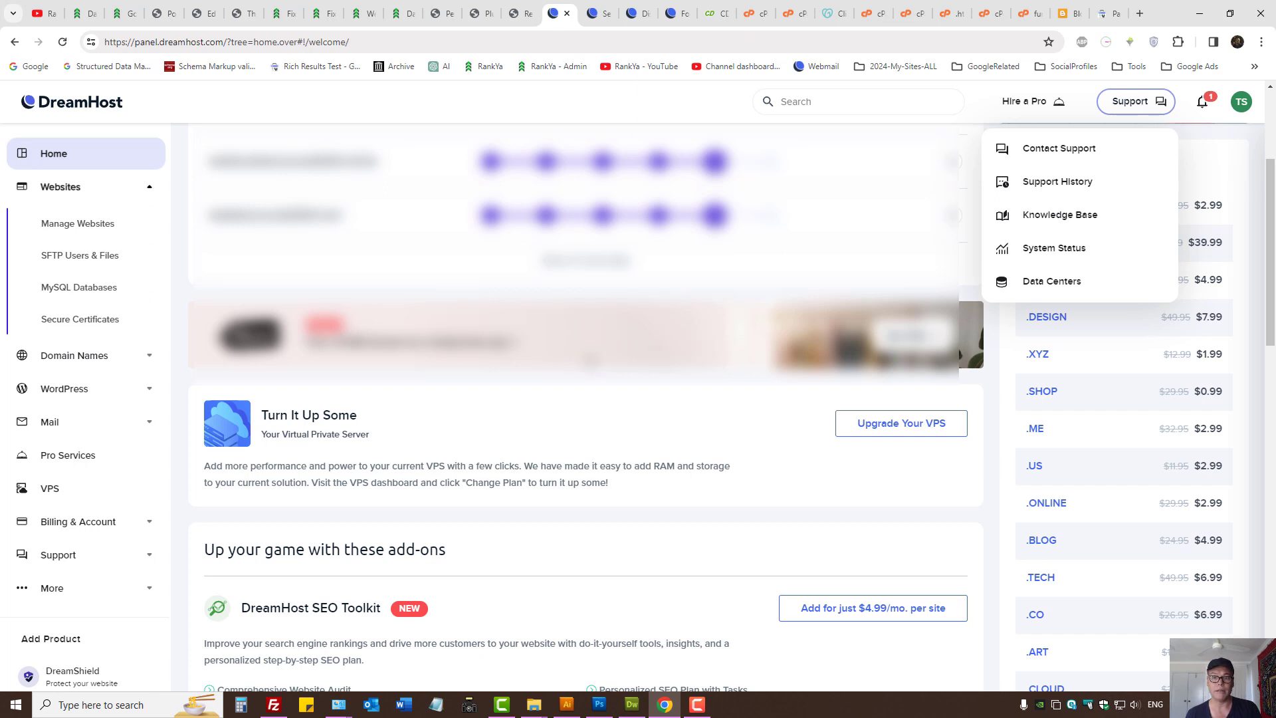
# Review the Crazy Domains, GoDaddy Hub clients and Blogger settings pages, then return to the post preview
pyautogui.click(714, 13)
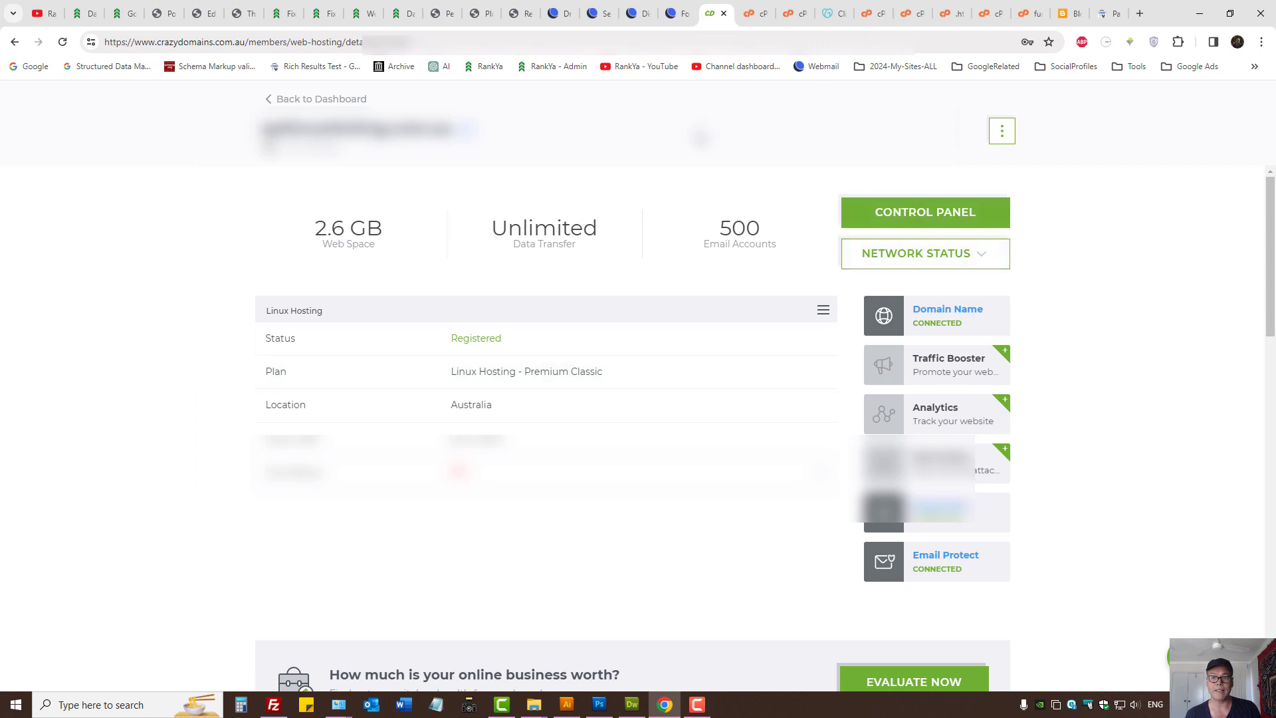
pyautogui.click(829, 13)
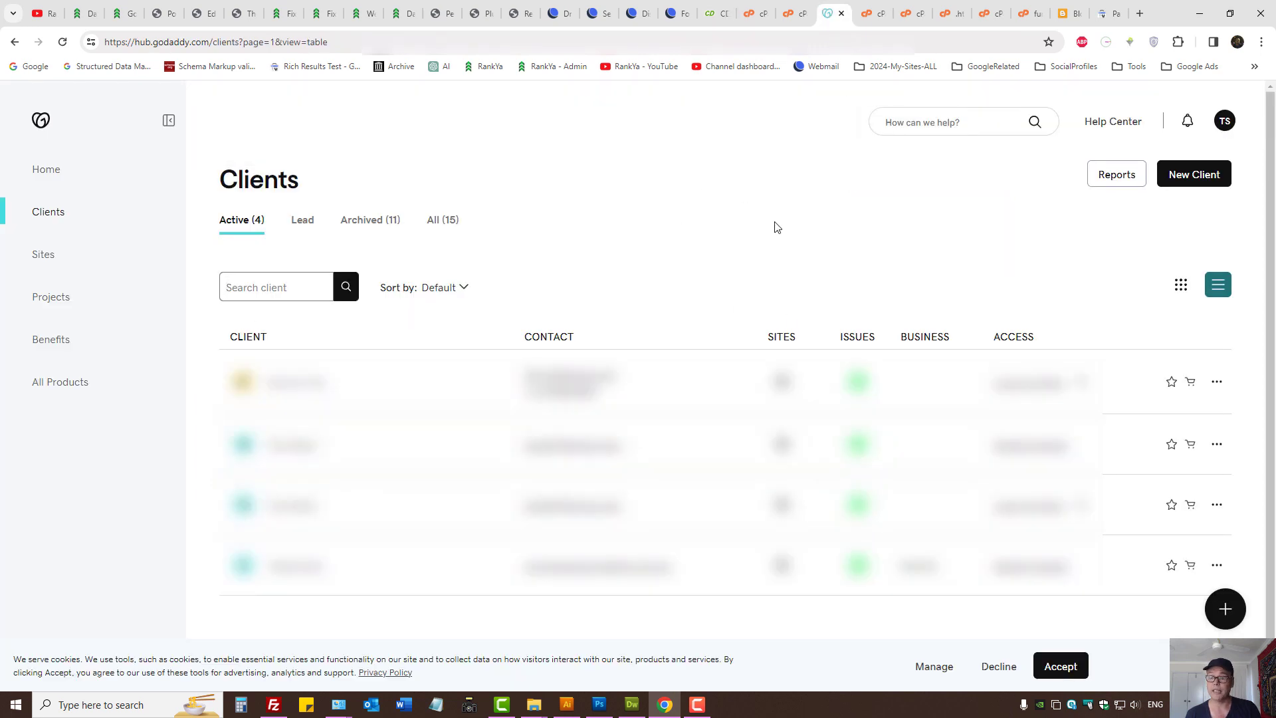
pyautogui.click(1069, 13)
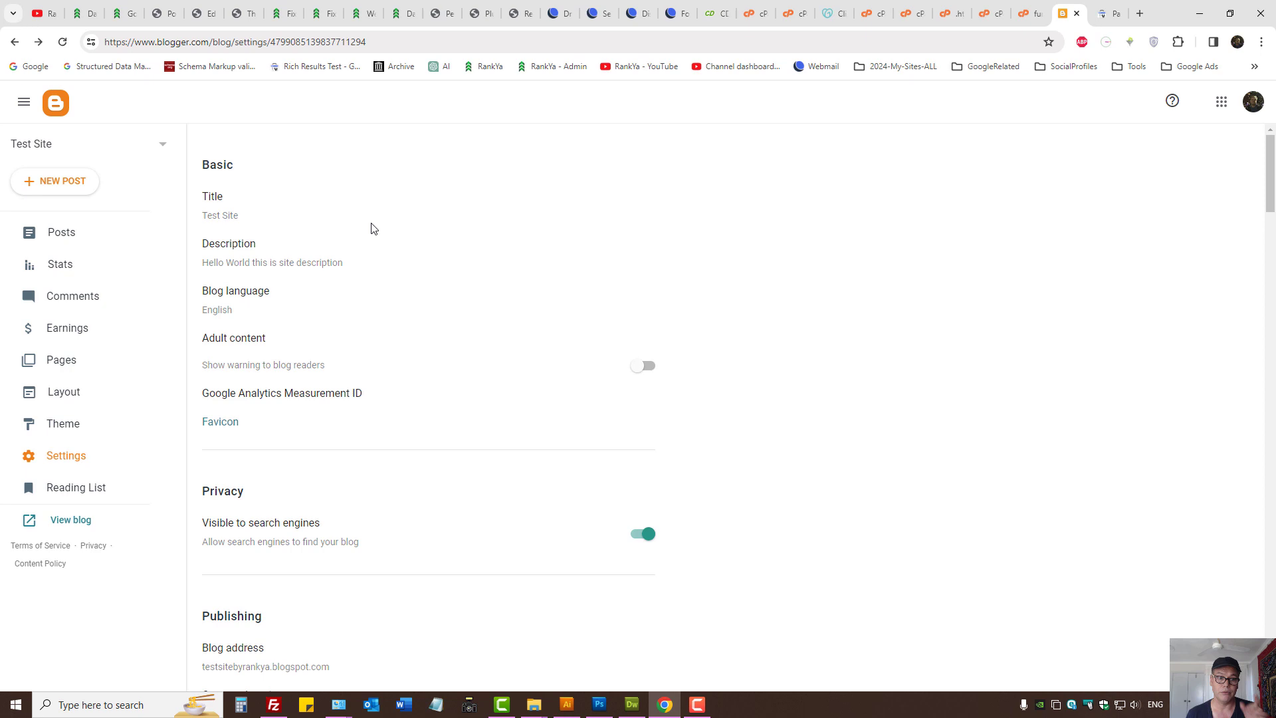
pyautogui.click(321, 14)
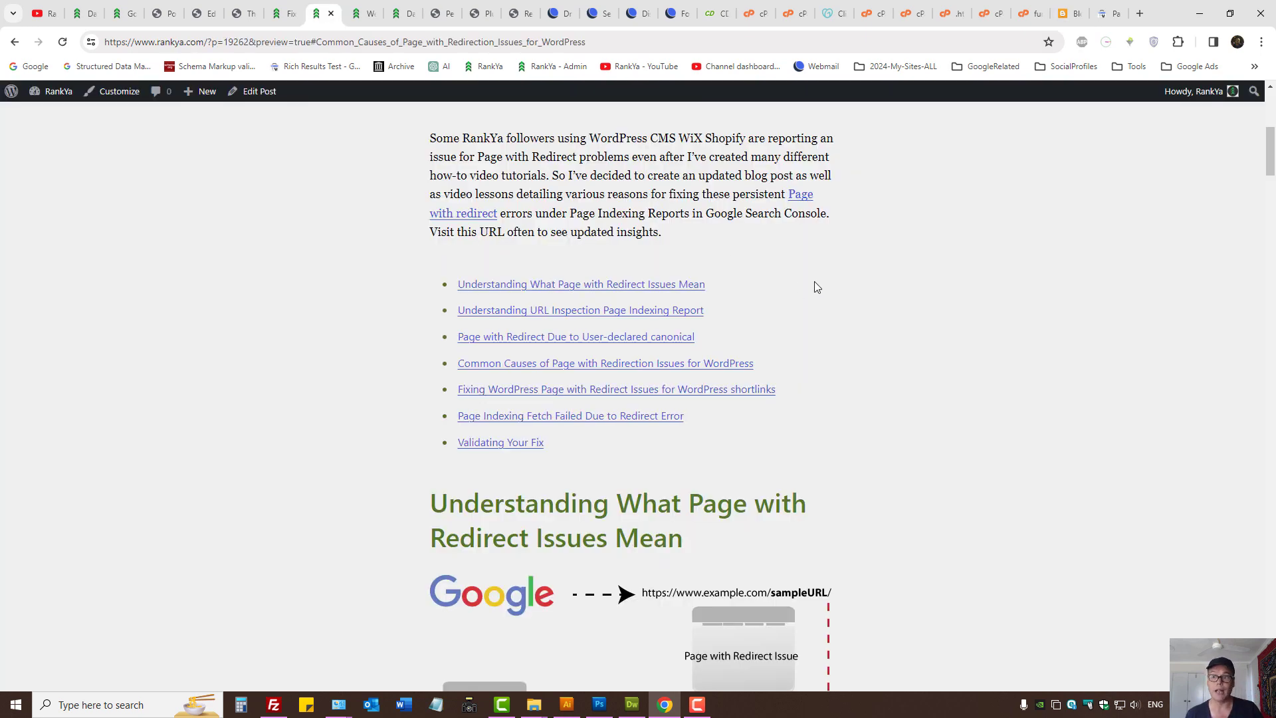
# Open Permalink Settings in a new tab and check the /%category%/%postname%/ custom structure
pyautogui.moveTo(776, 358); pyautogui.dragTo(453, 365)
pyautogui.click(261, 301)
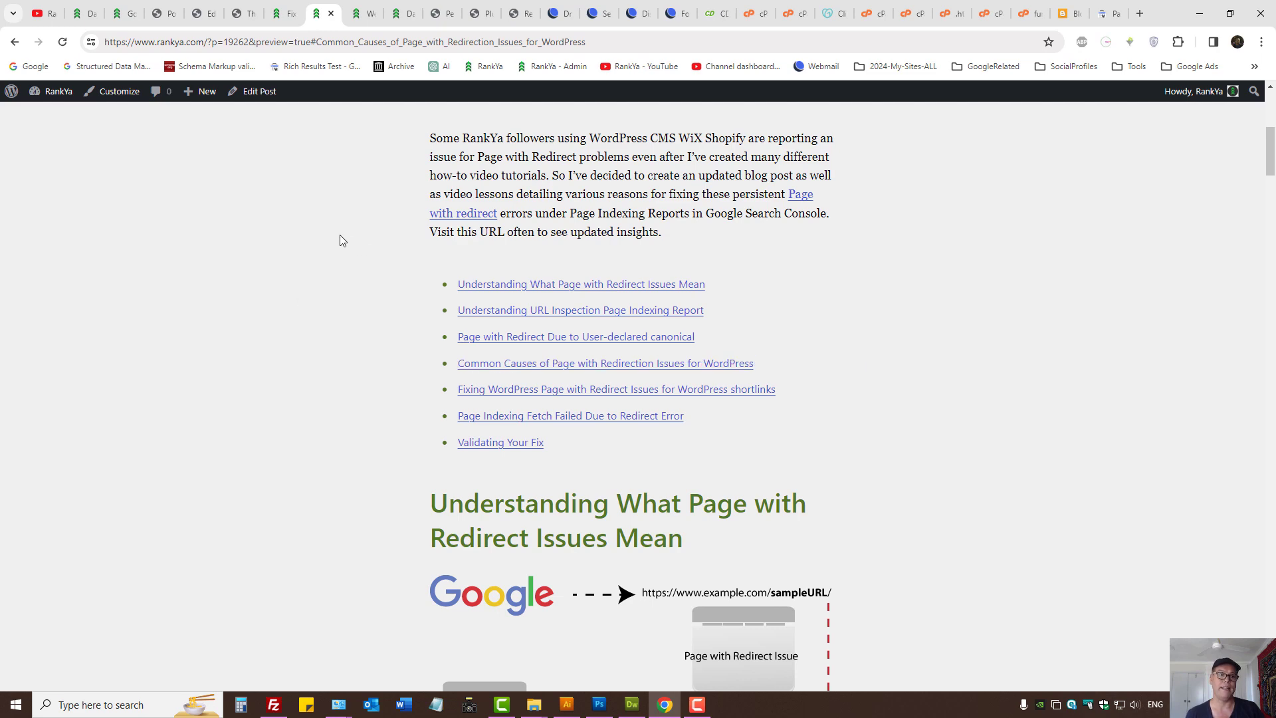
pyautogui.click(163, 13)
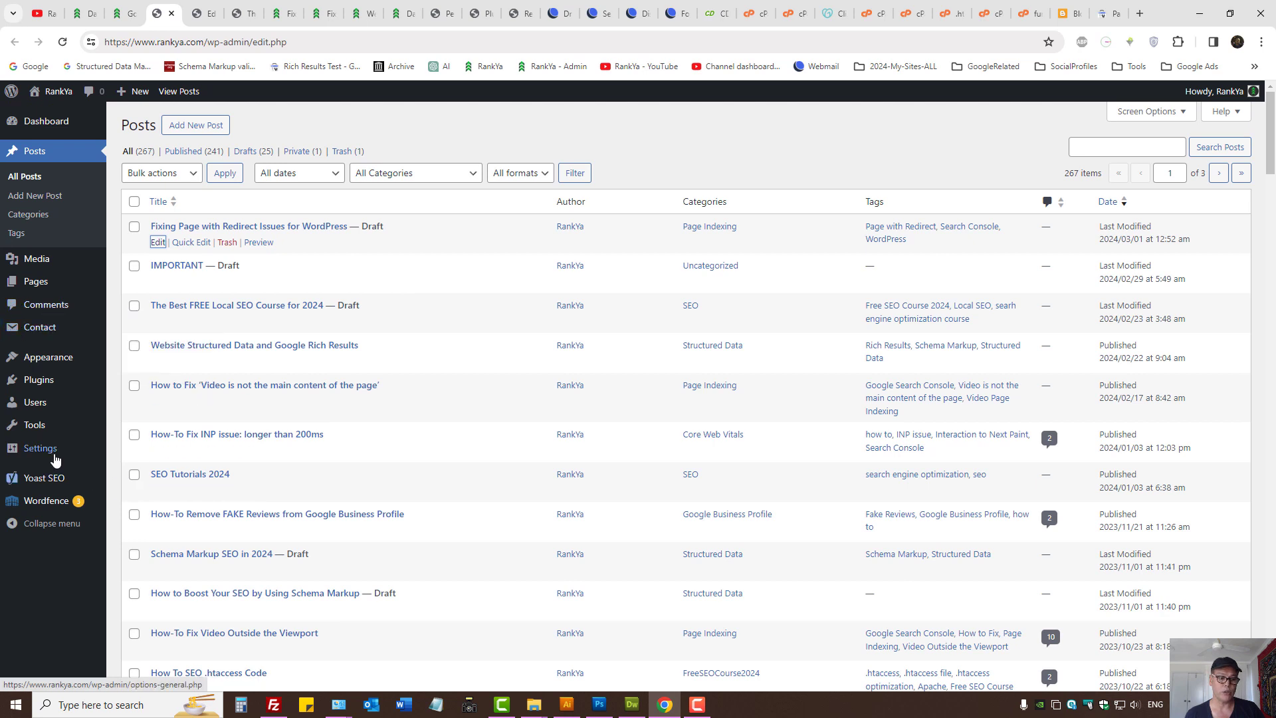
pyautogui.moveTo(51, 454)
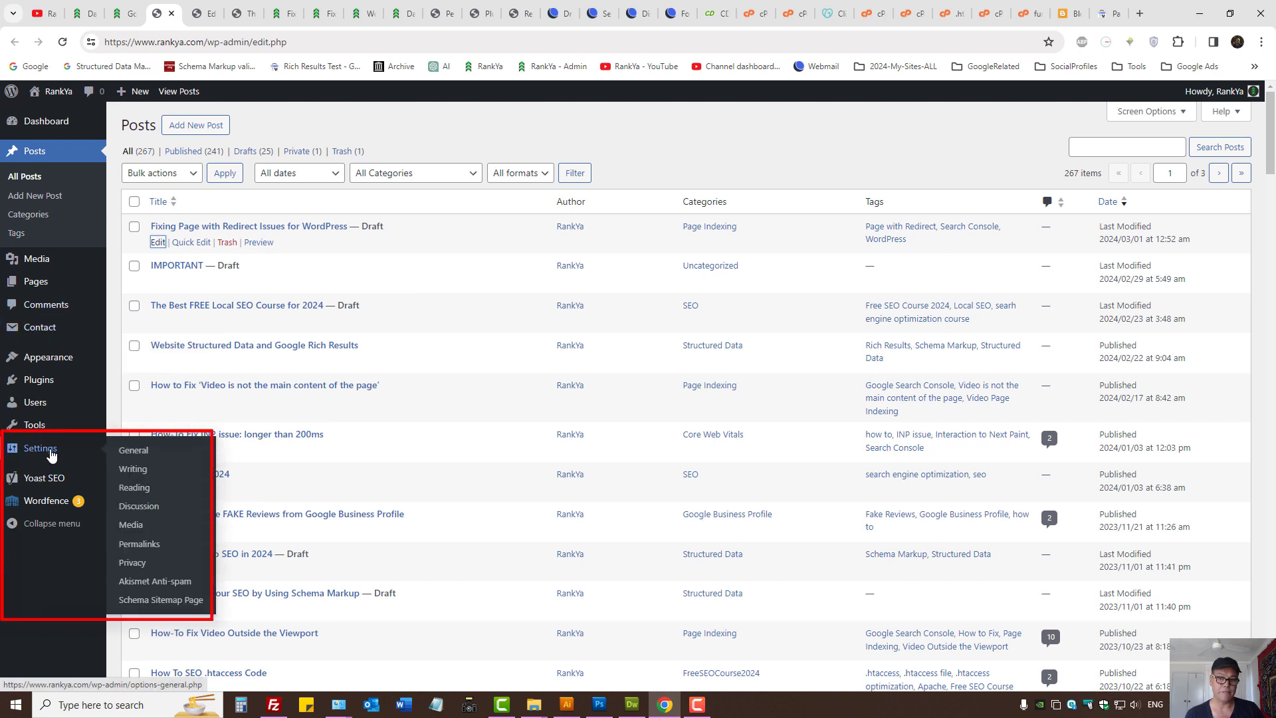
pyautogui.middleClick(133, 544)
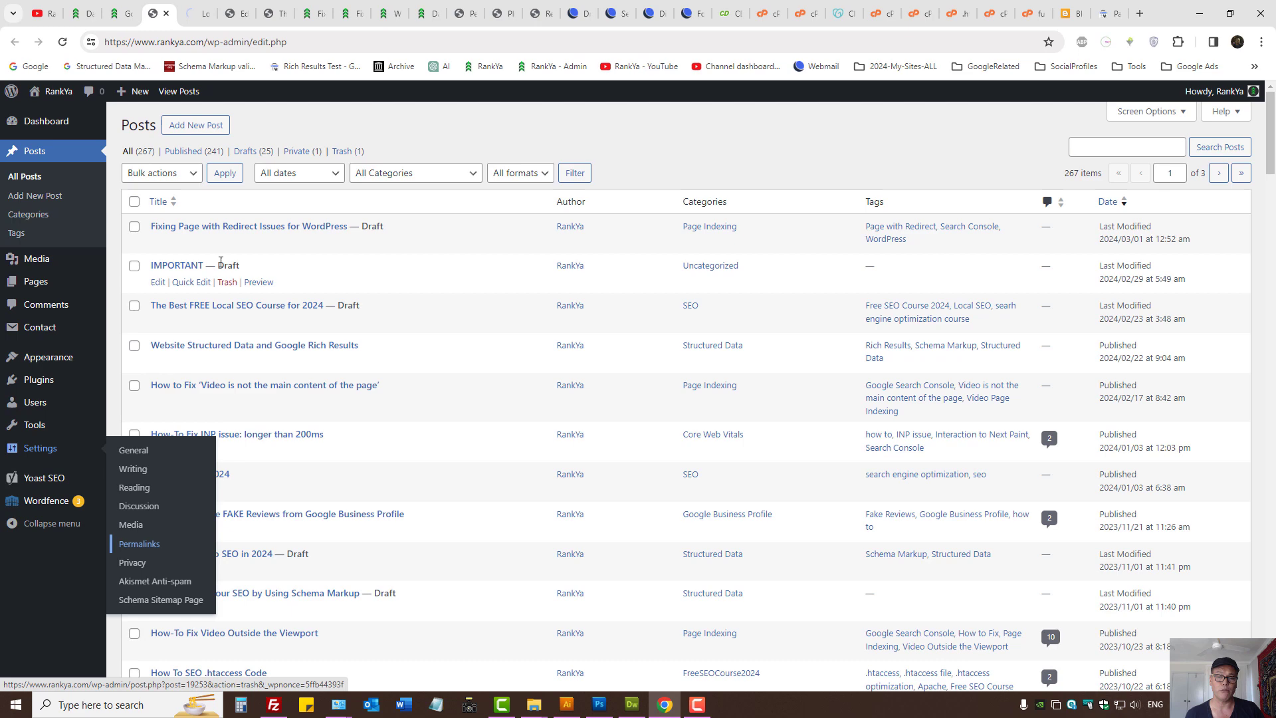
pyautogui.hotkey('ctrl', 'Tab')
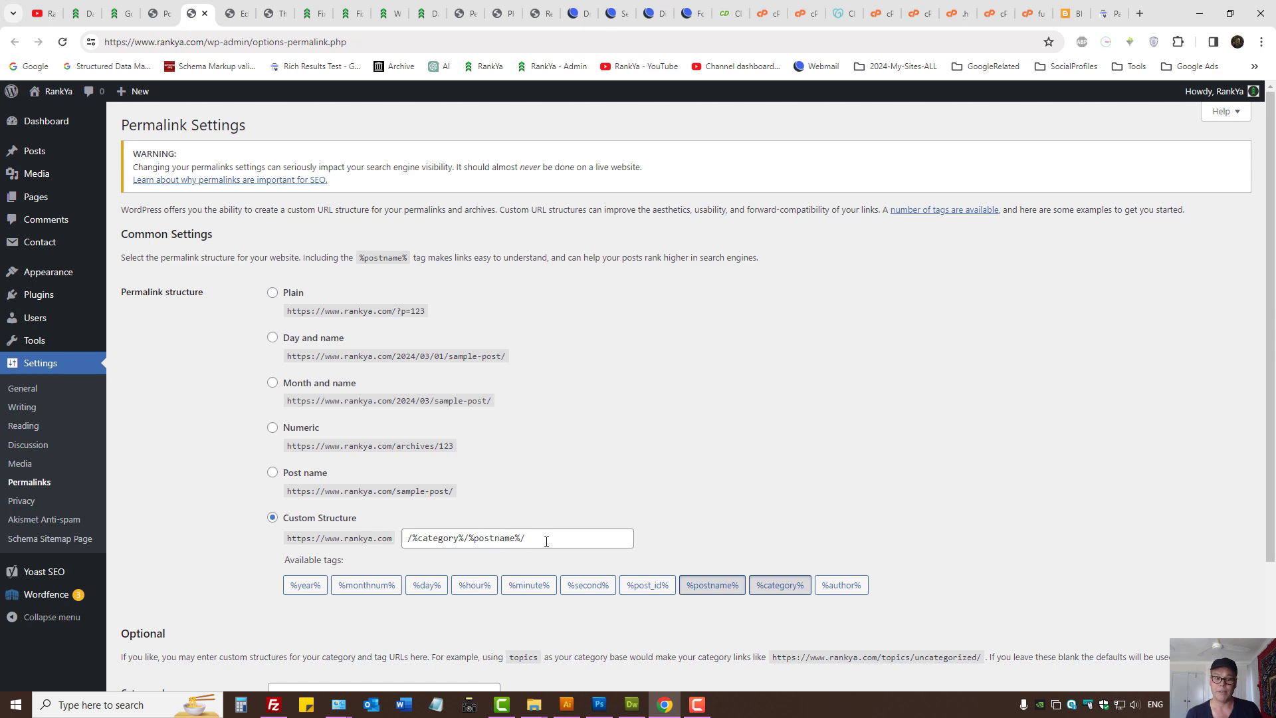
pyautogui.moveTo(546, 542); pyautogui.dragTo(391, 535)
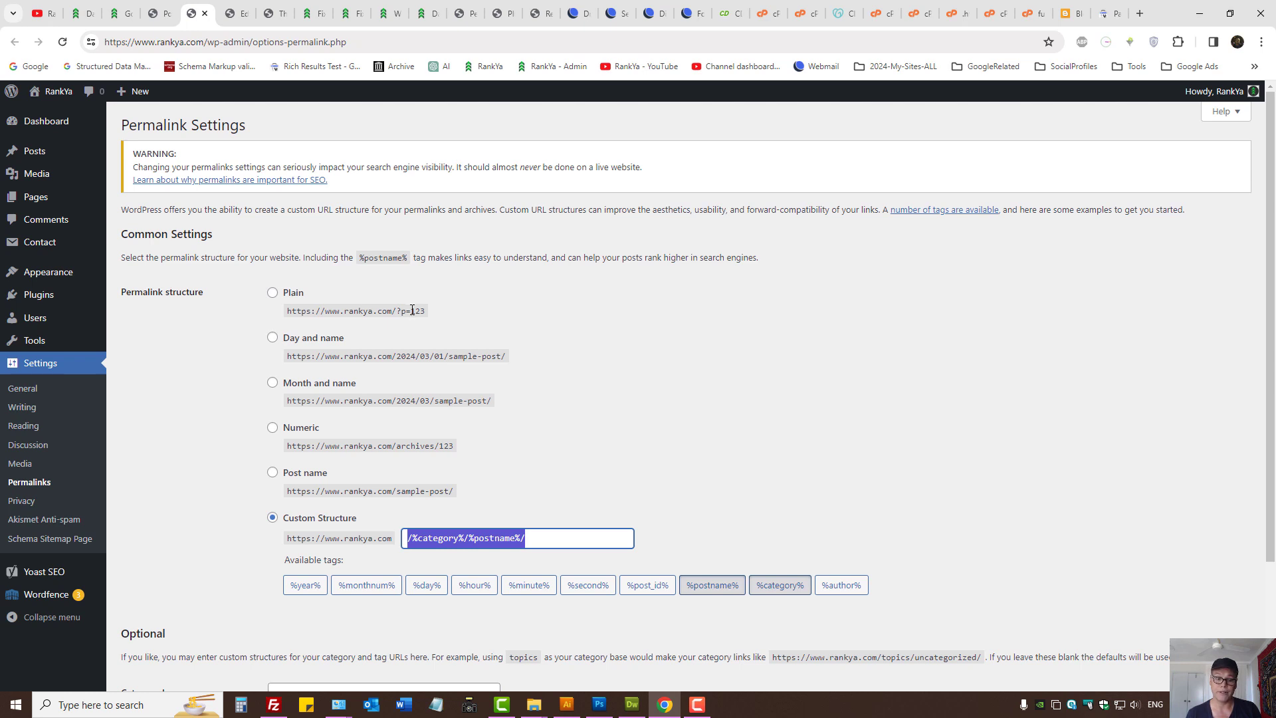
pyautogui.click(471, 314)
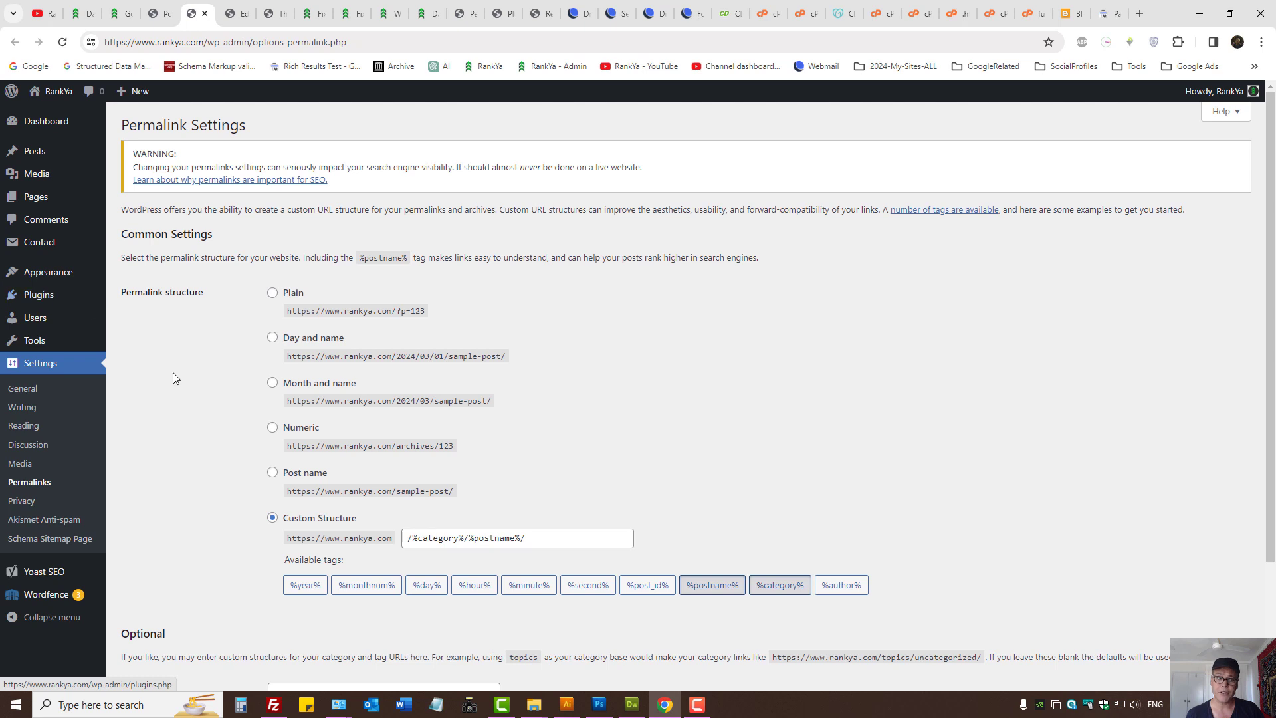
# Open the Redirection plugin's 75-entry list and compare it with Search Console's Page with redirect report
pyautogui.moveTo(109, 323)
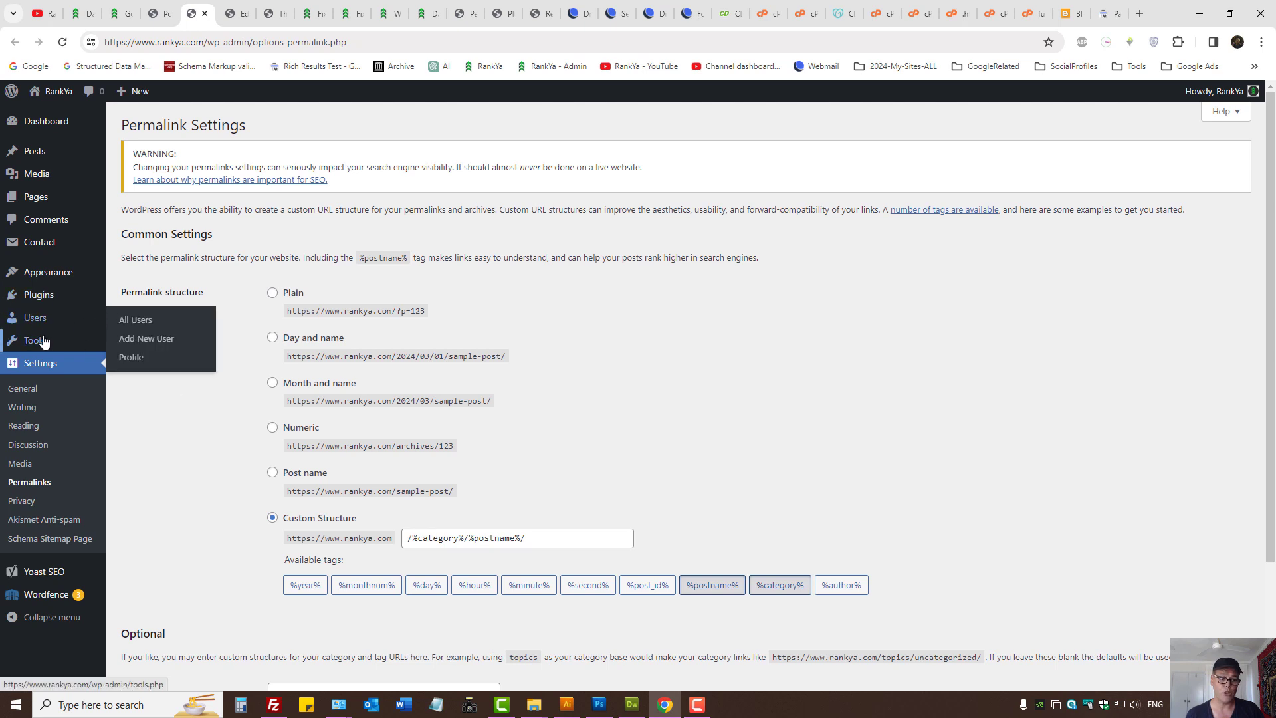
pyautogui.moveTo(40, 341)
pyautogui.click(143, 456)
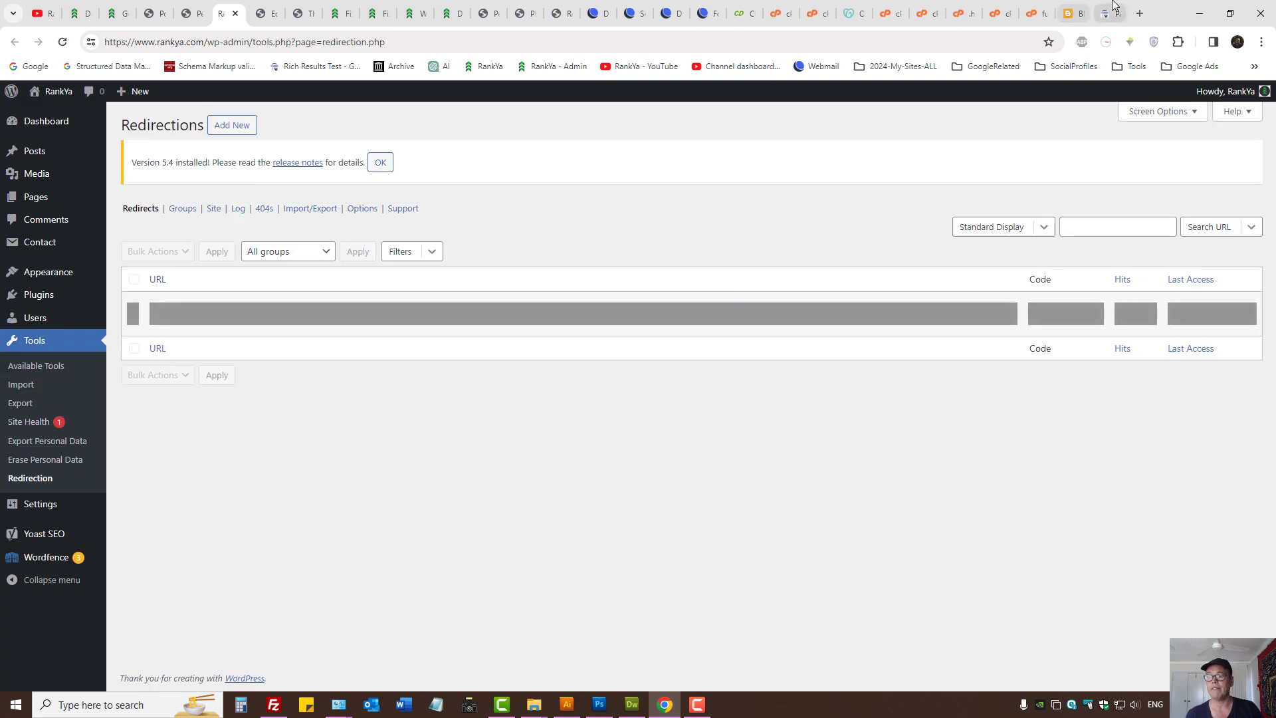
pyautogui.hotkey('ctrl', '9')
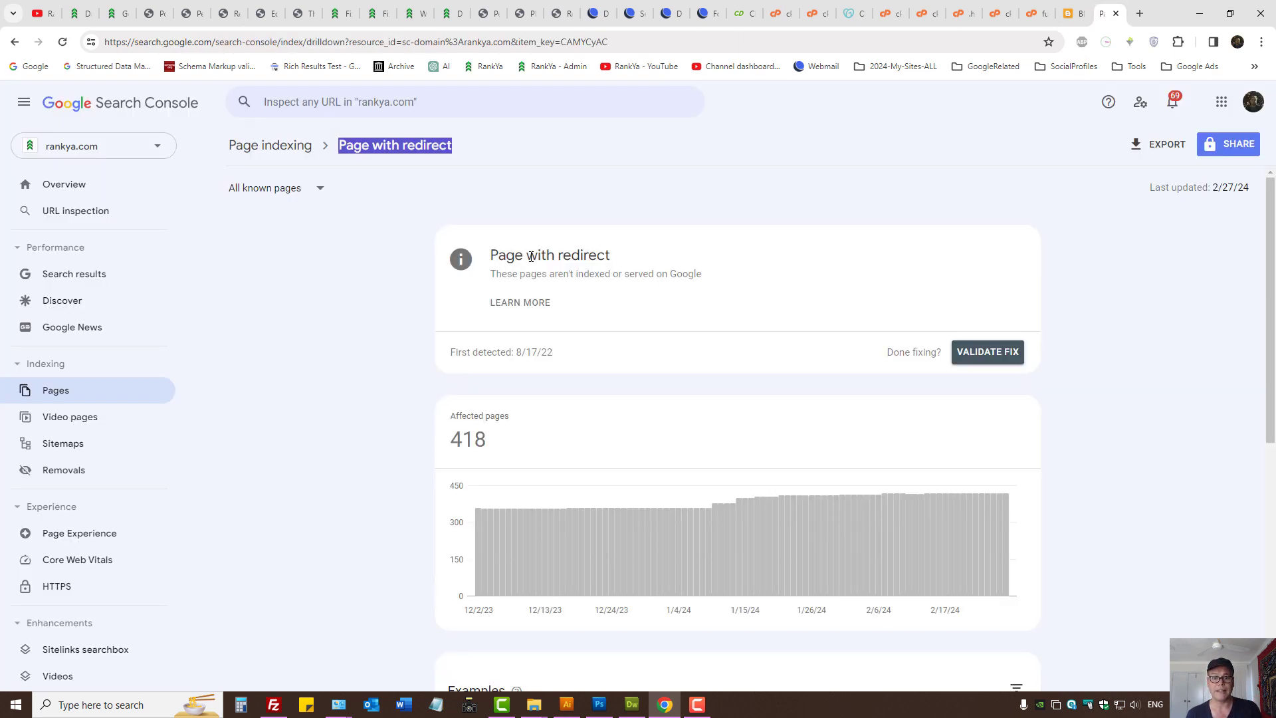
pyautogui.moveTo(529, 257); pyautogui.dragTo(633, 258)
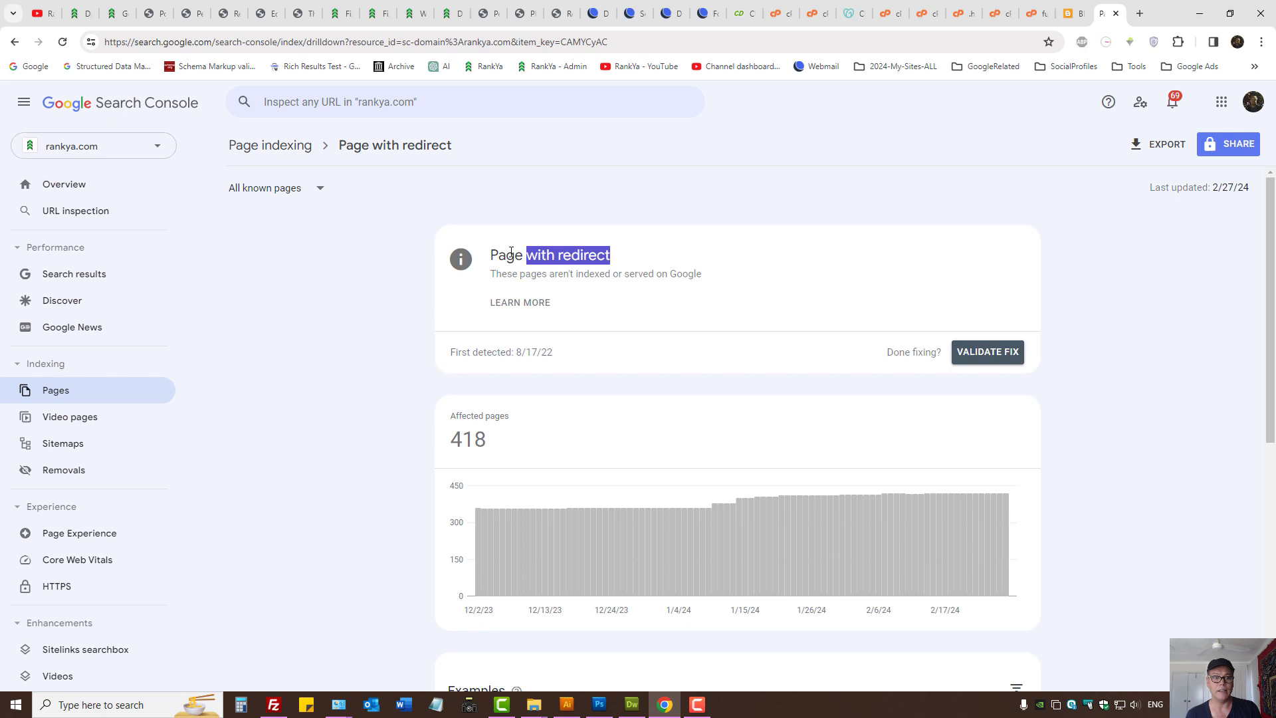
pyautogui.click(232, 10)
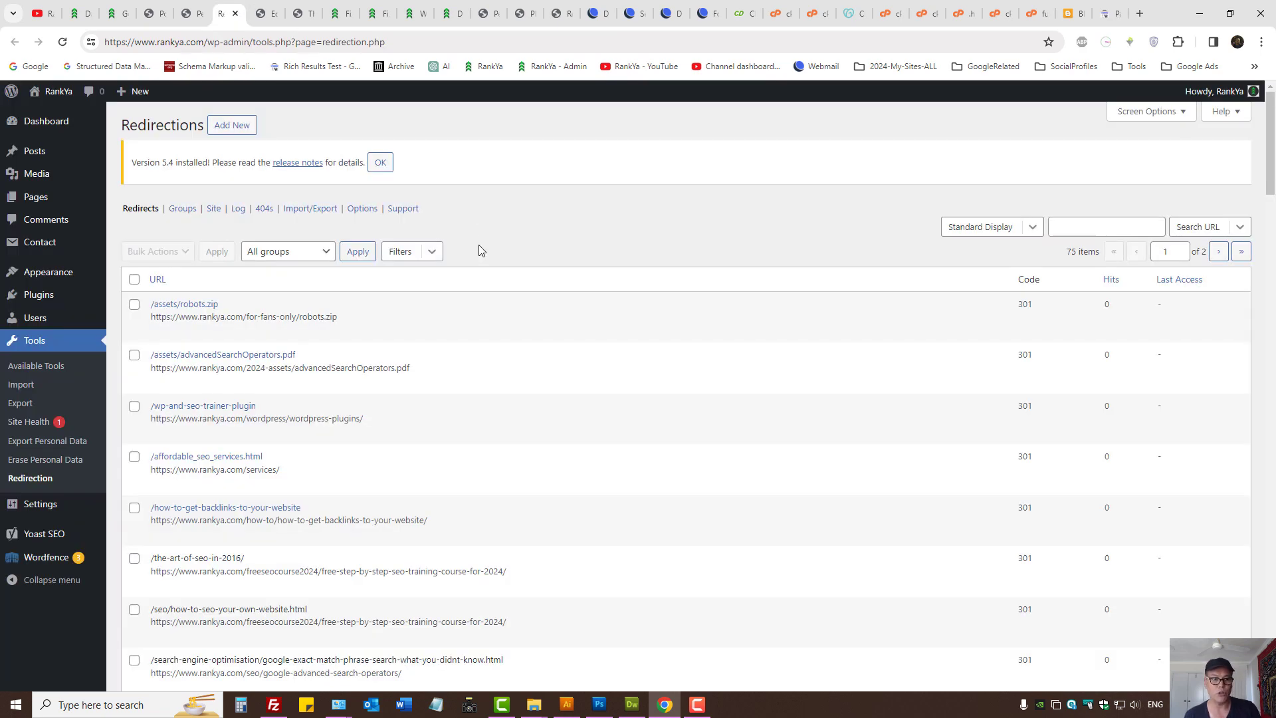
pyautogui.doubleClick(160, 126)
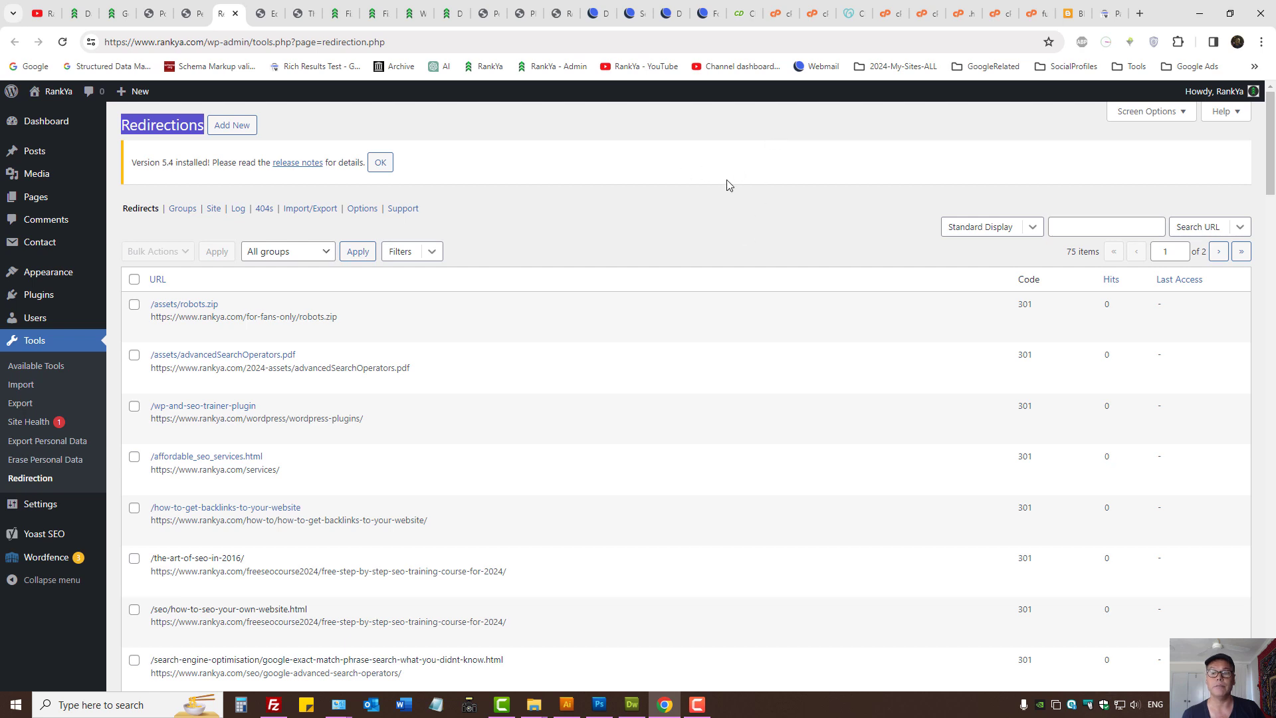
# Confirm cPanel's Redirects page lists no current redirects, then locate Redirects on the Tools page
pyautogui.click(785, 23)
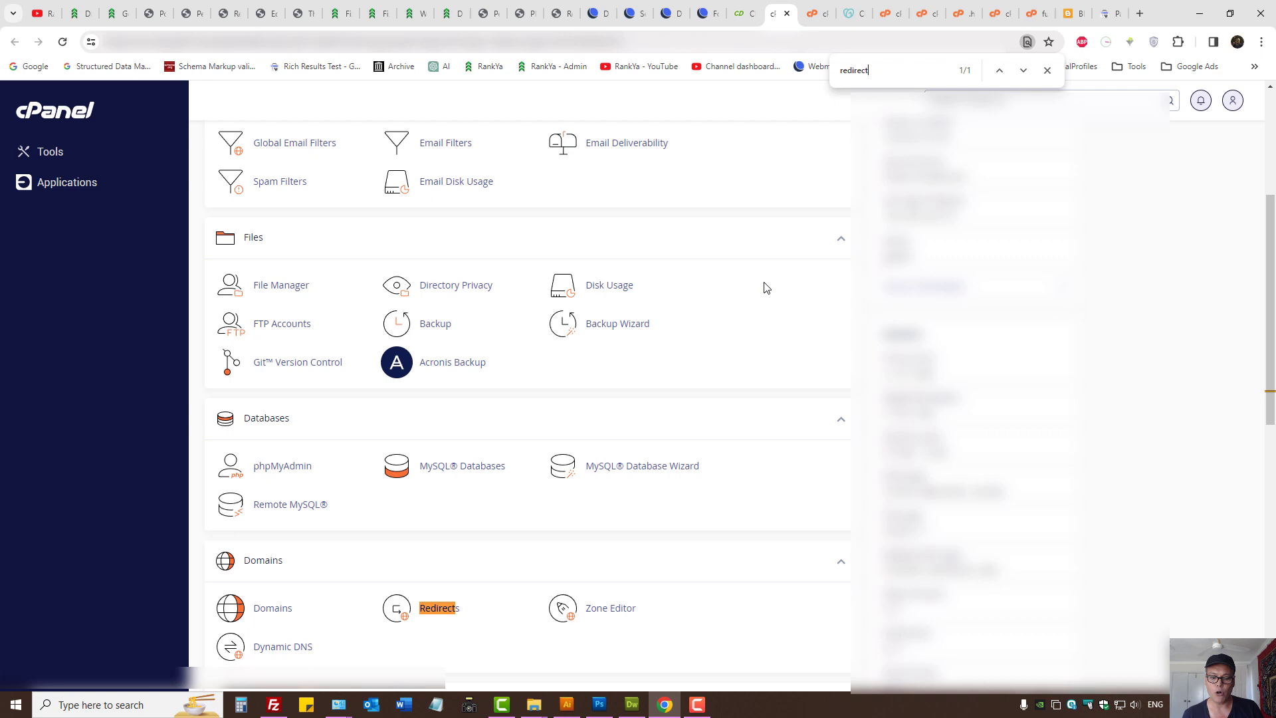
pyautogui.click(438, 609)
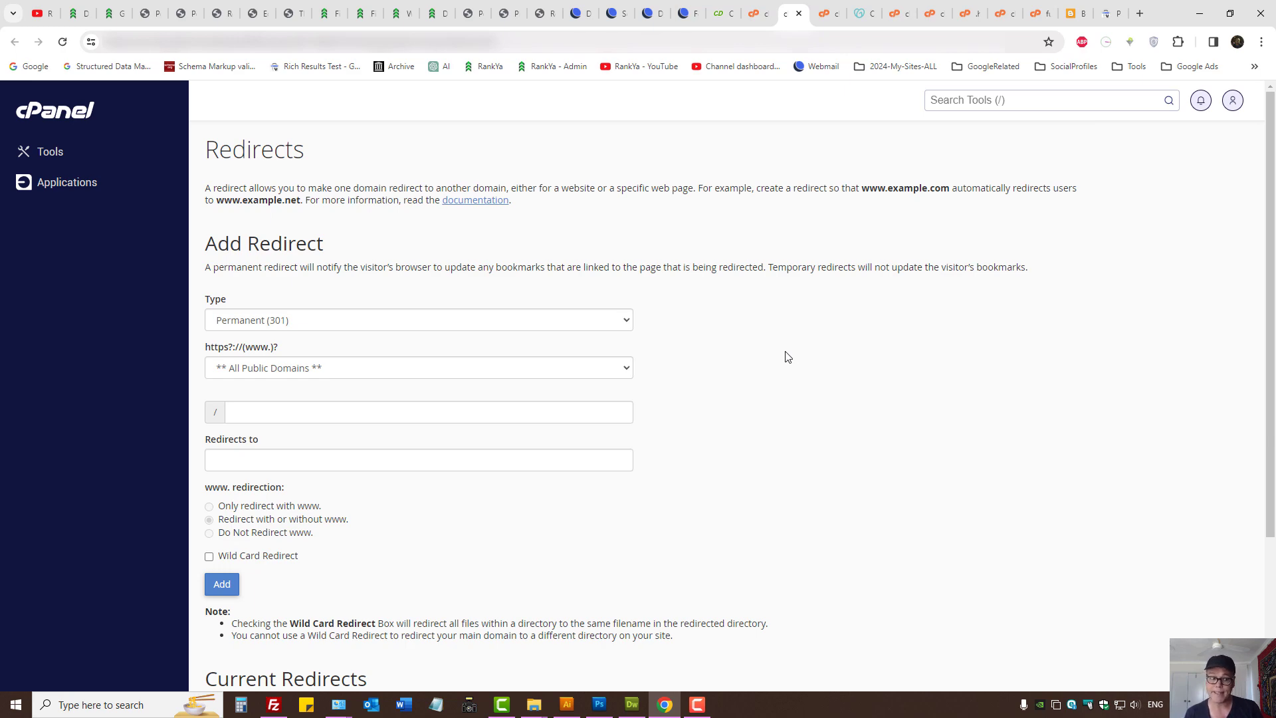
pyautogui.scroll(-3, 777, 357)
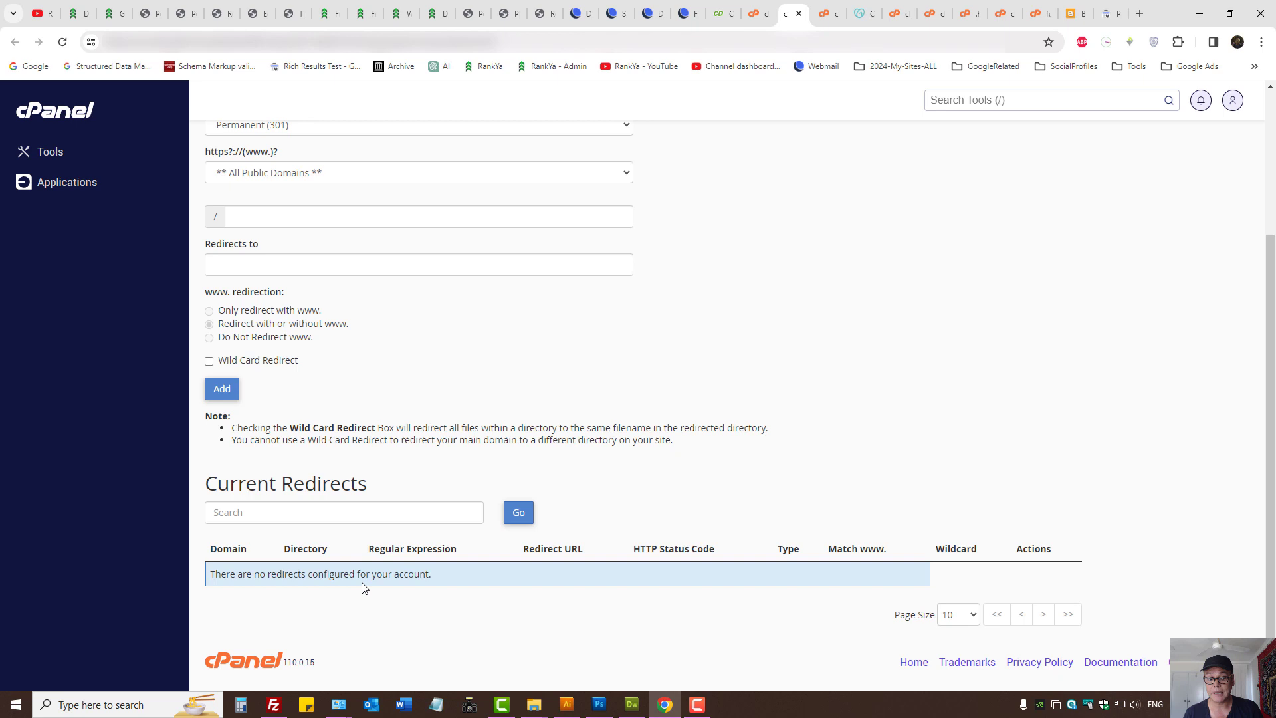
pyautogui.click(1104, 14)
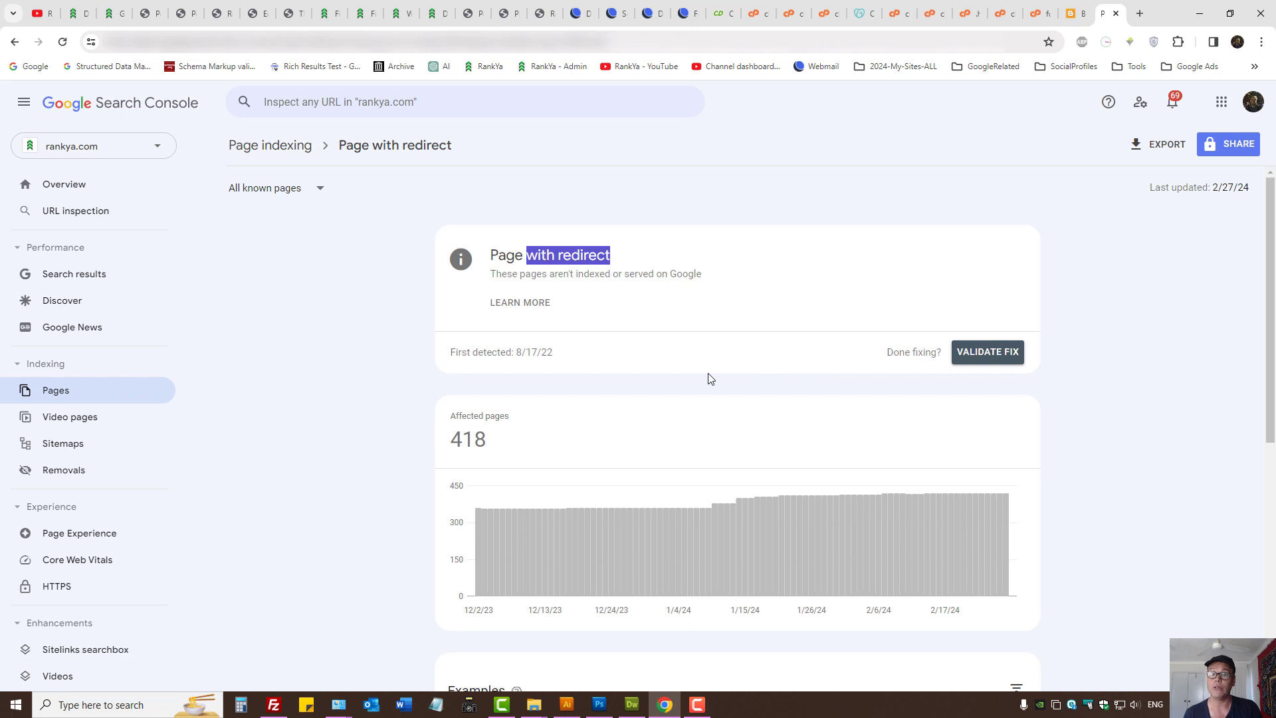
pyautogui.click(821, 6)
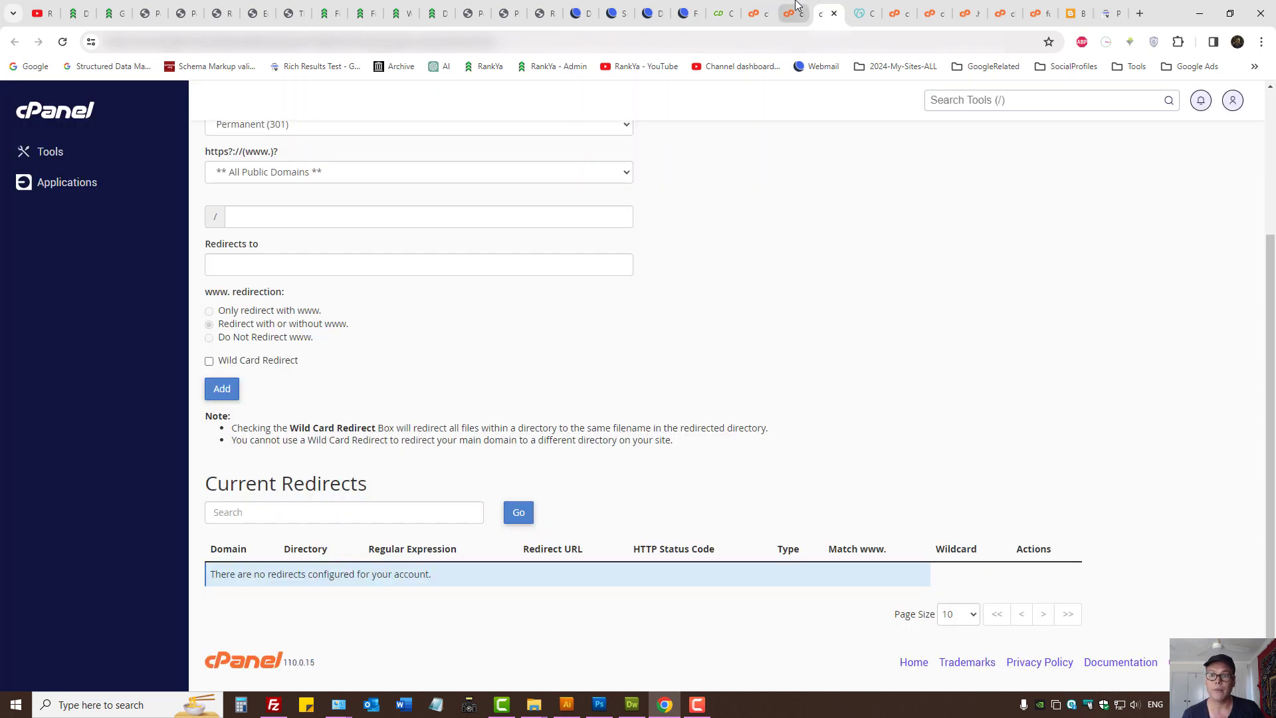
pyautogui.click(755, 12)
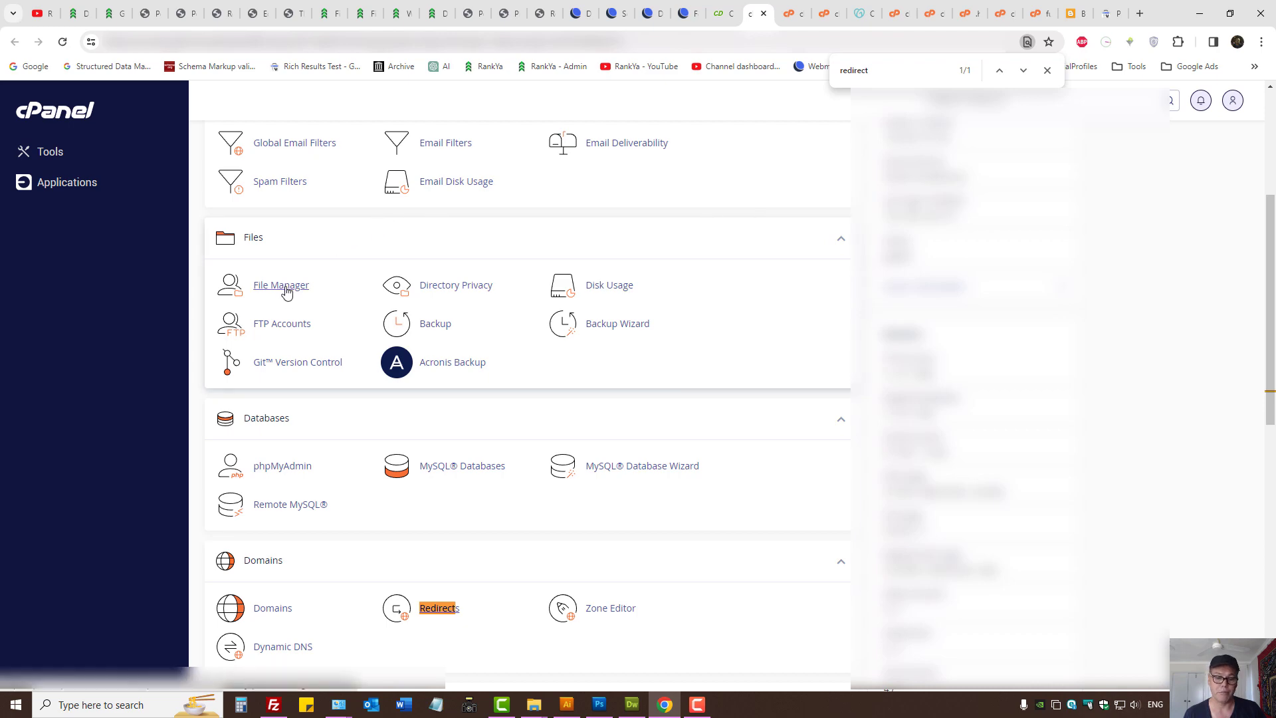
# Open the .htaccess file in public_html to read its WordPress rewrite rules and PHP settings
pyautogui.click(899, 9)
pyautogui.click(929, 8)
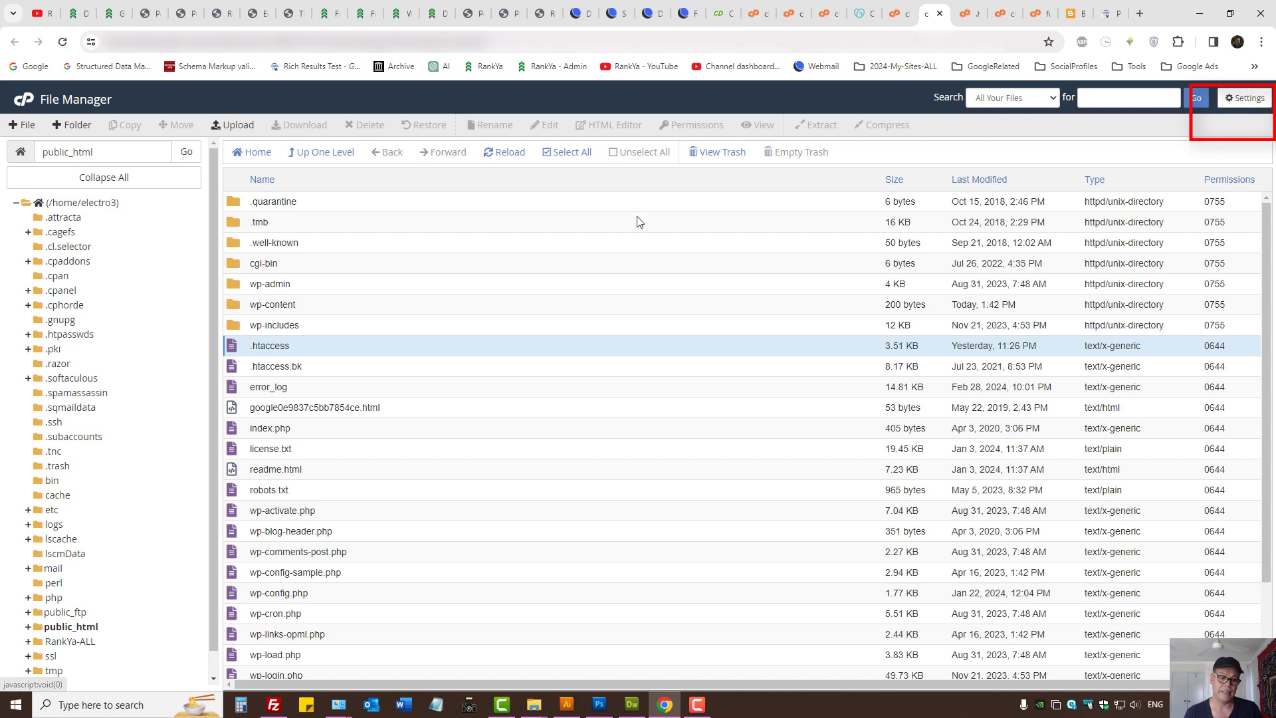
pyautogui.doubleClick(234, 353)
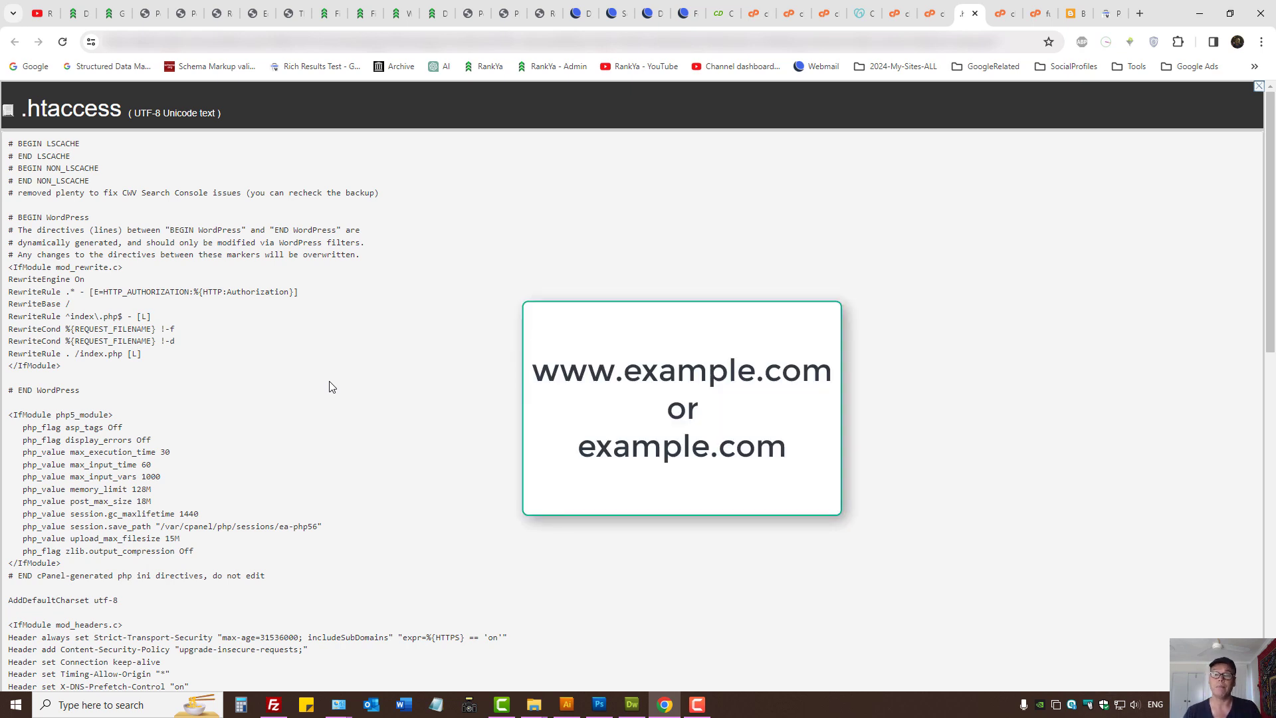
# Confirm FileZilla isn't connected, then go back to the 418-page Page with redirect report
pyautogui.click(1114, 10)
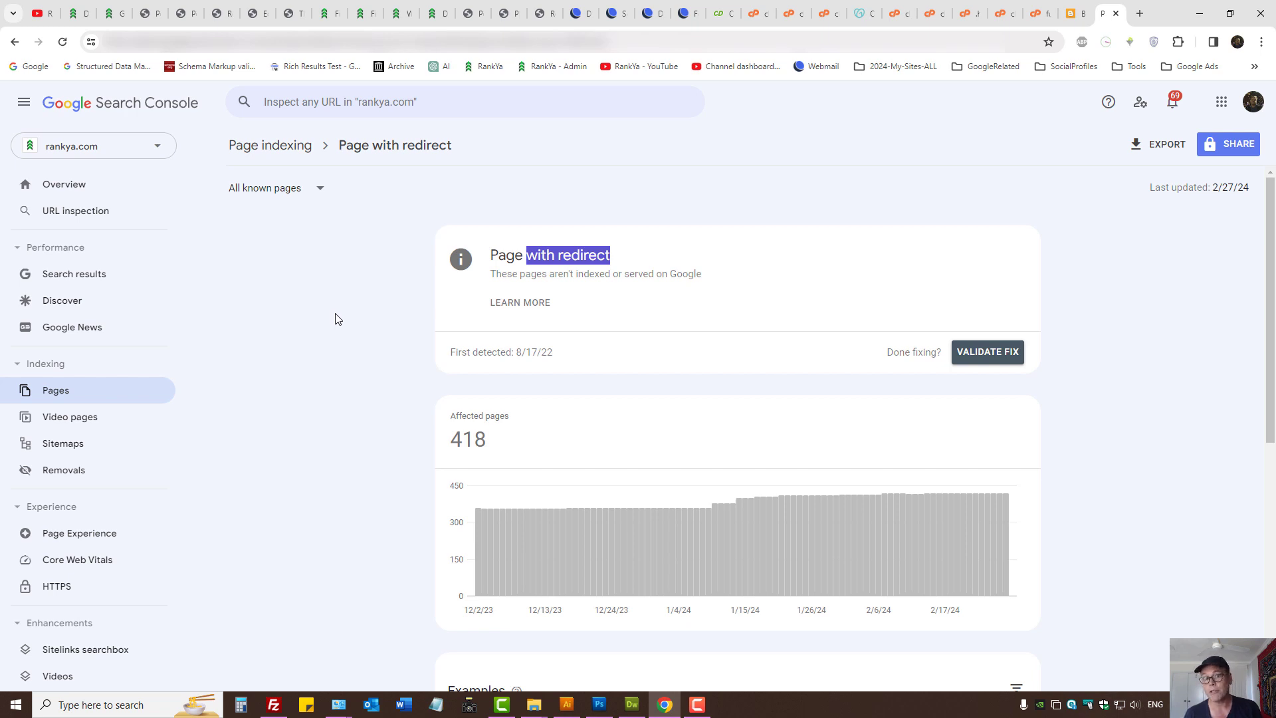
pyautogui.click(273, 705)
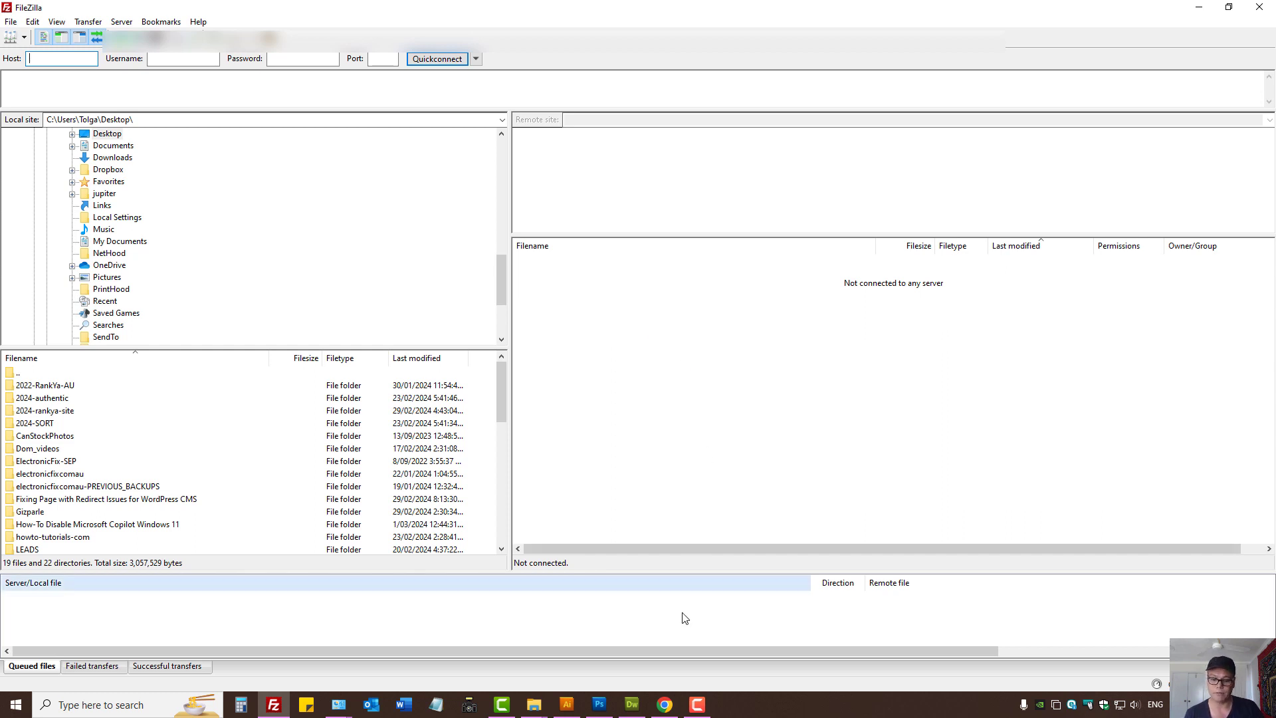
pyautogui.click(665, 705)
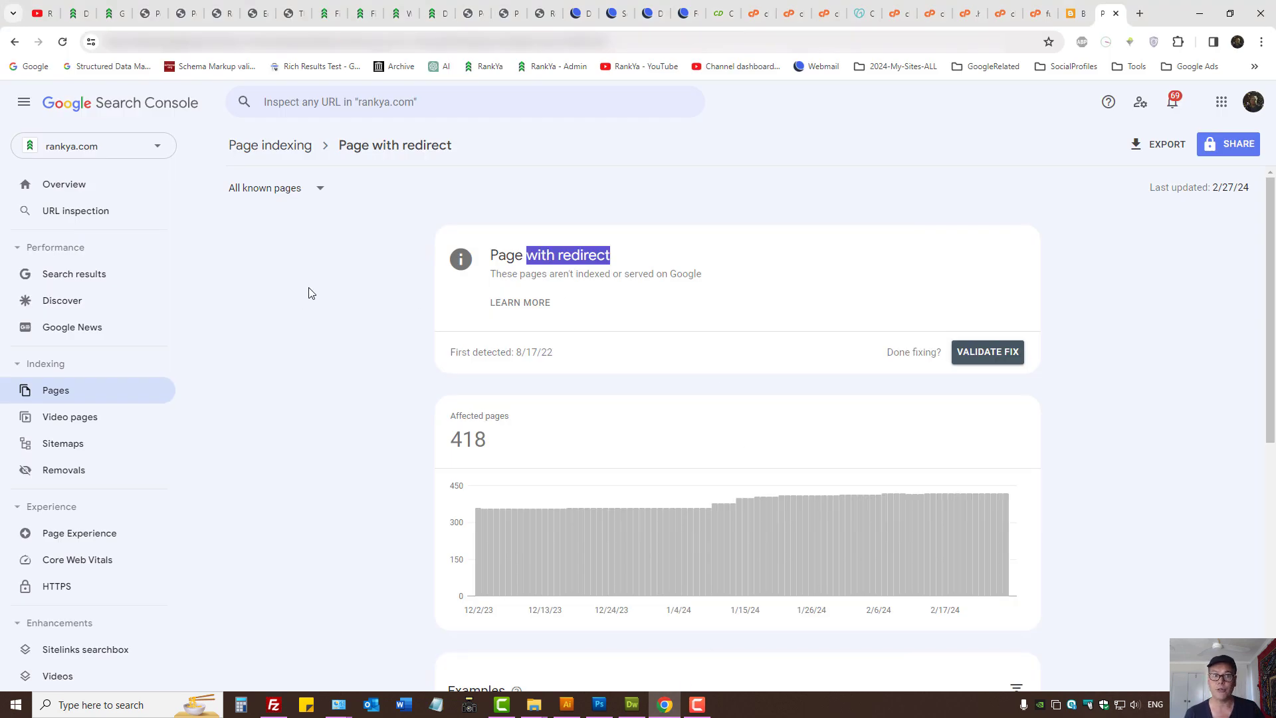
# Copy the Example 1 code under 'How-To Remove WordPress Shortlink' in the Fixing Page with Redirect Issues post
pyautogui.click(328, 8)
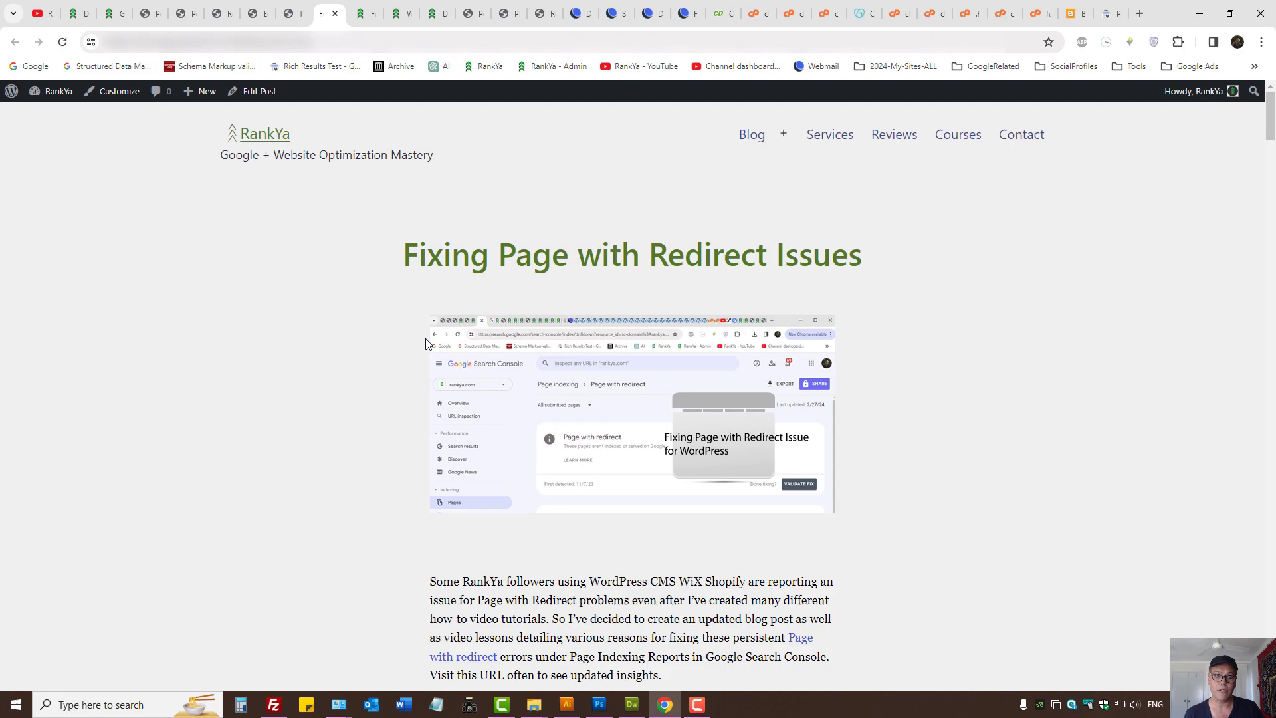
pyautogui.moveTo(399, 252); pyautogui.dragTo(923, 251)
pyautogui.scroll(-20, 753, 445)
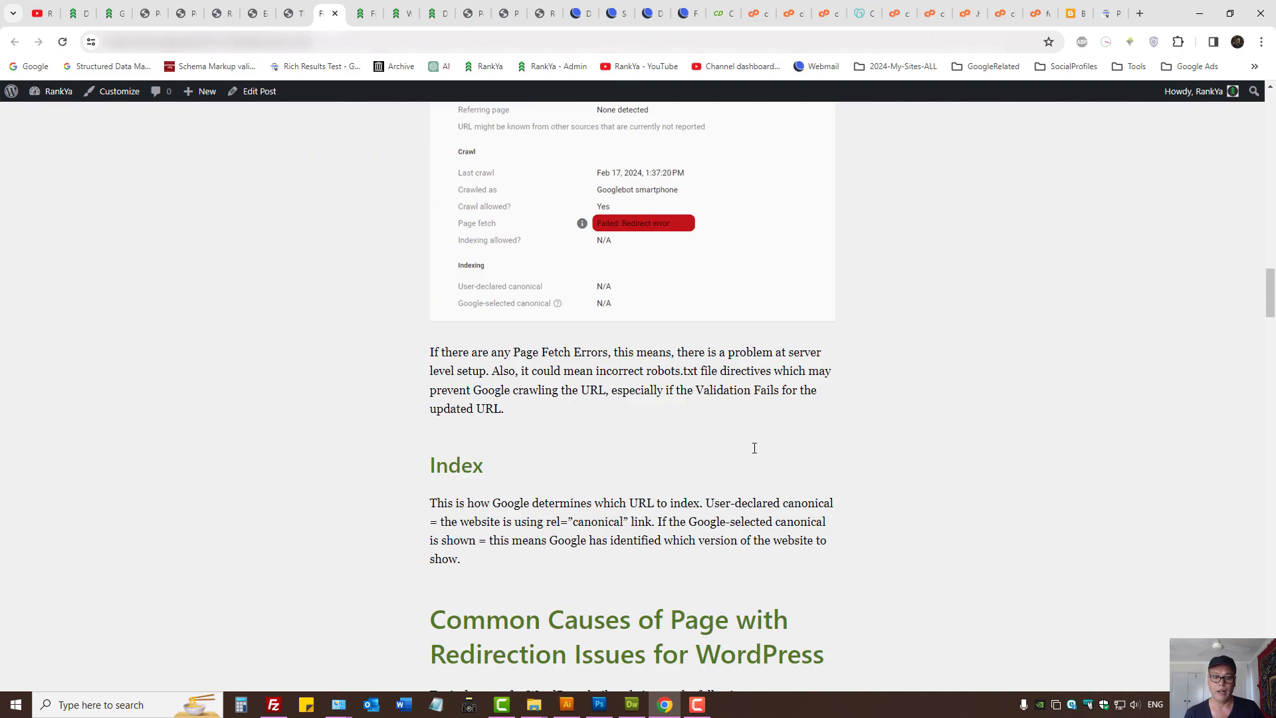
pyautogui.scroll(-20, 750, 449)
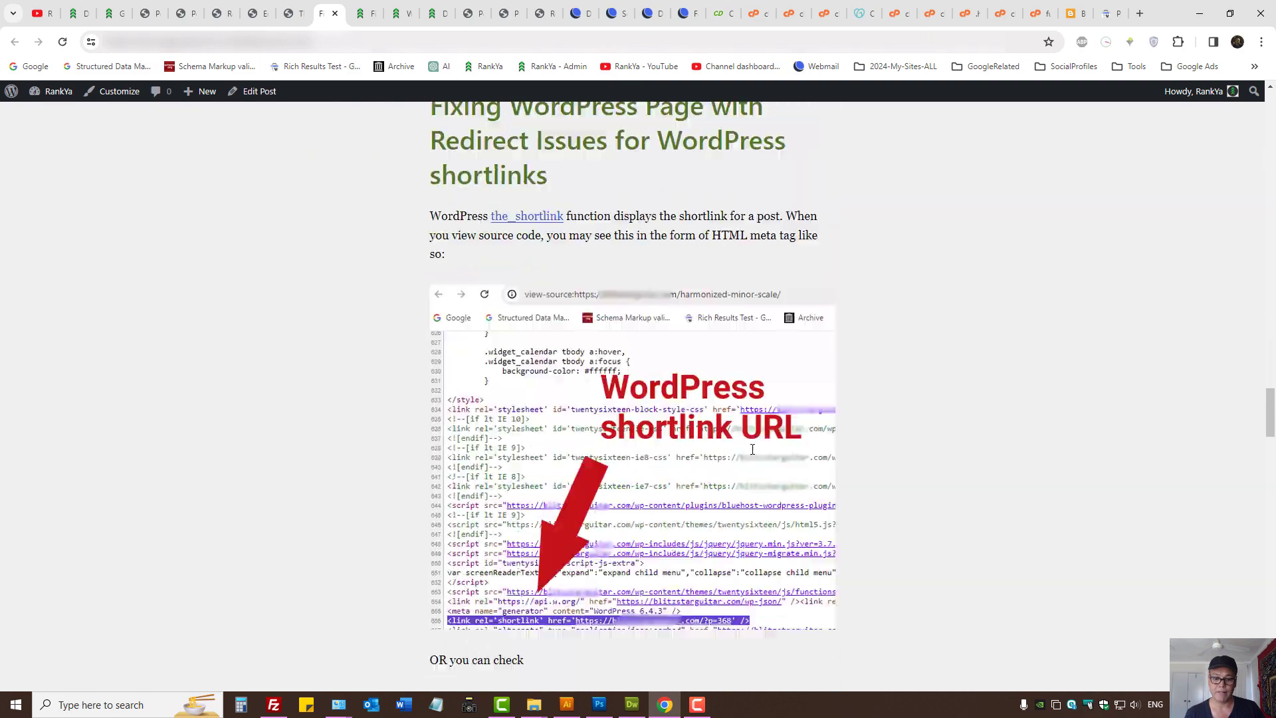
pyautogui.scroll(-7, 752, 450)
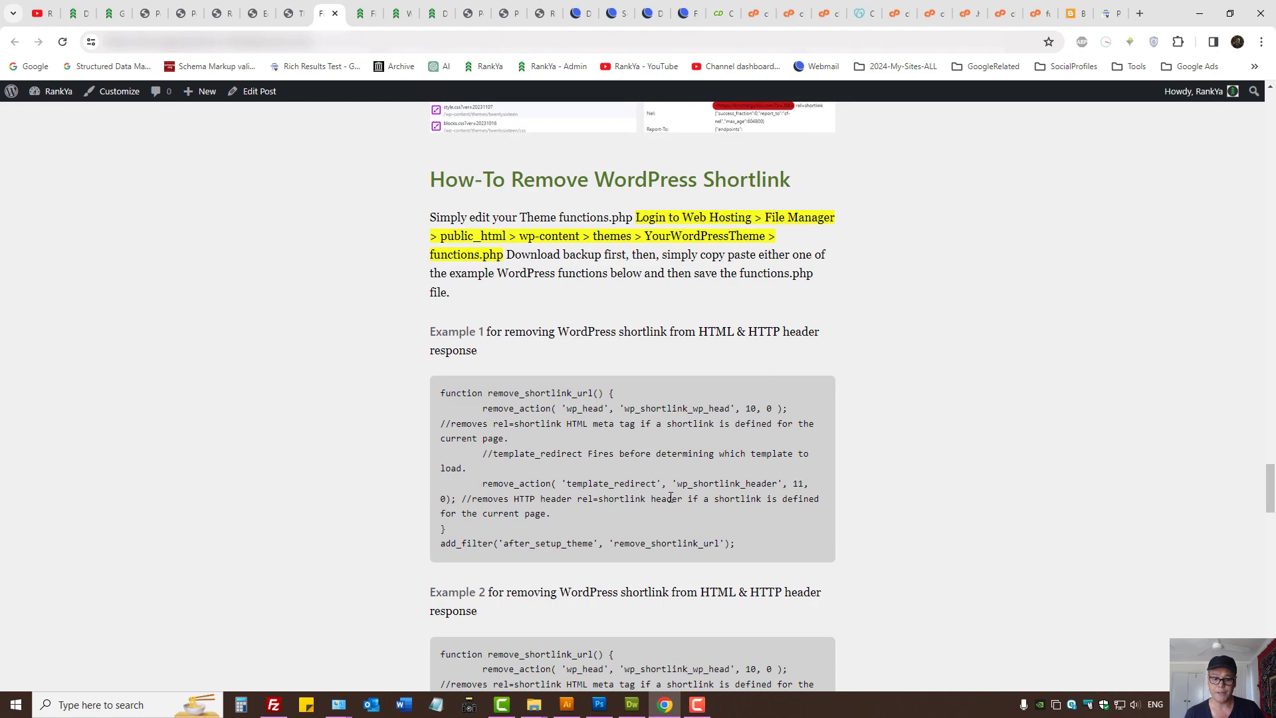
pyautogui.moveTo(736, 544); pyautogui.dragTo(432, 383)
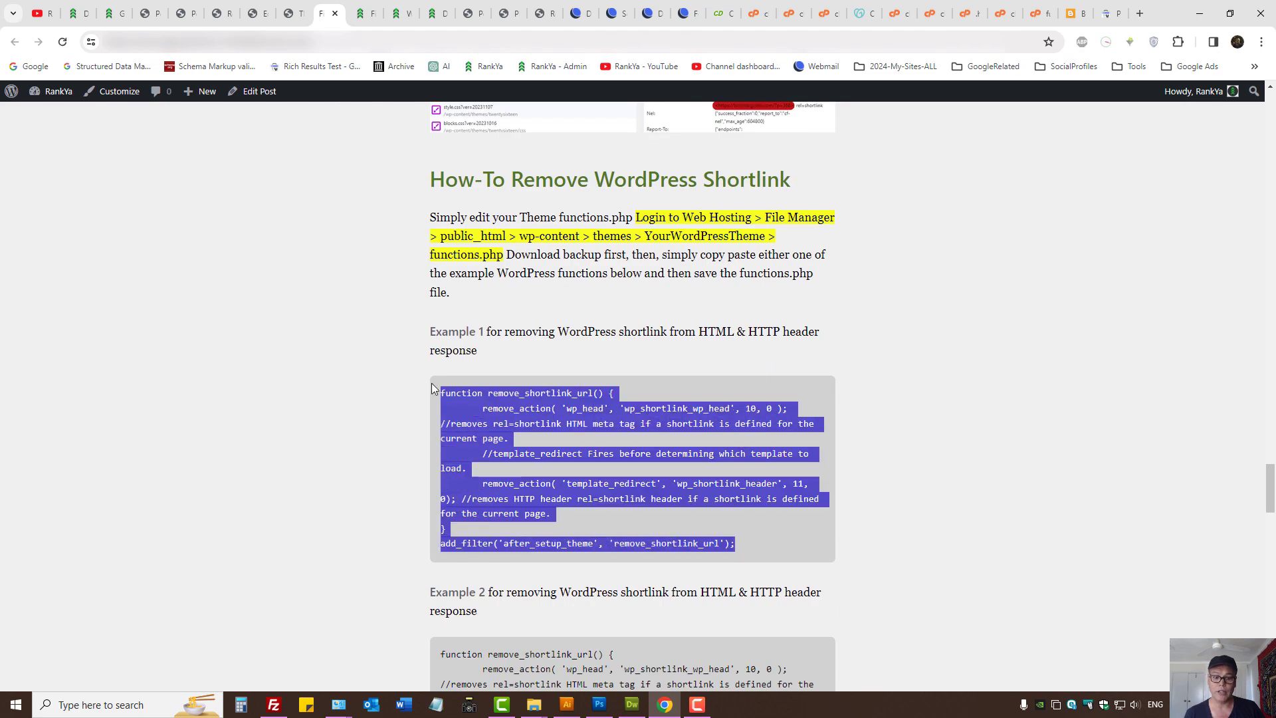
pyautogui.rightClick(464, 396)
pyautogui.click(503, 409)
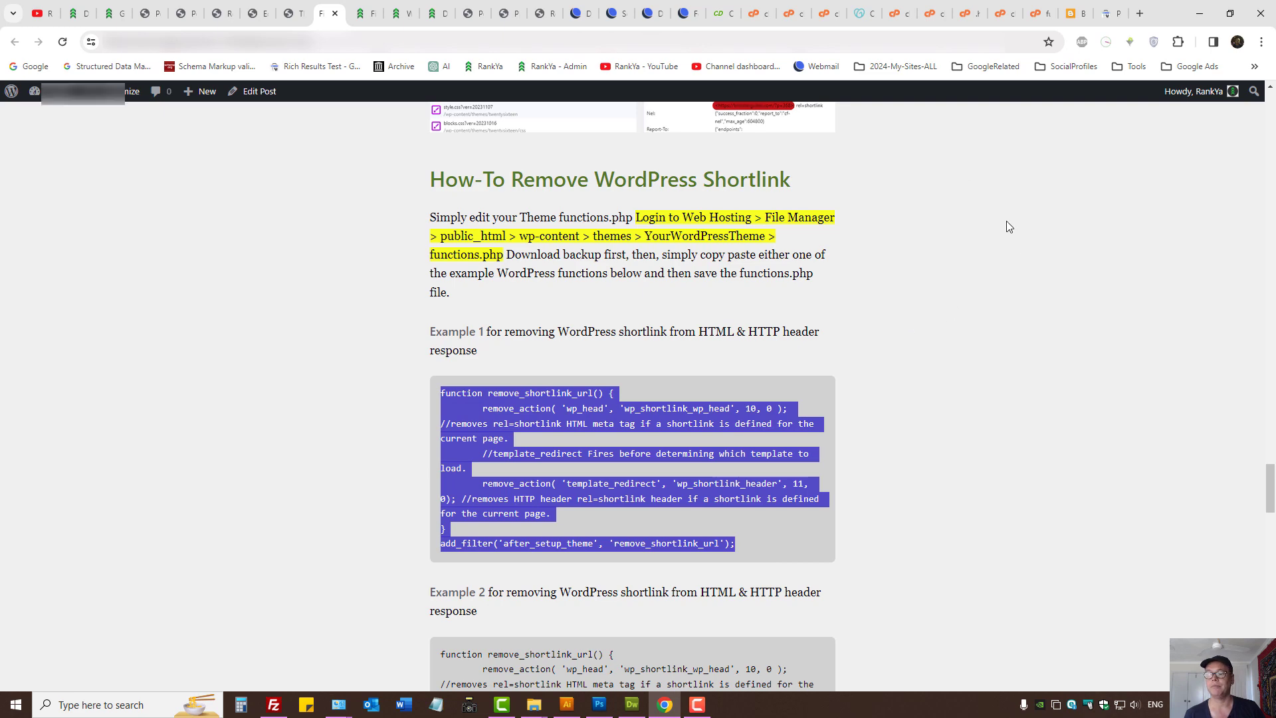
# Inspect the remove_shortlink_url function with wp_shortlink_wp_head on lines 660–665 of the theme file
pyautogui.click(1038, 14)
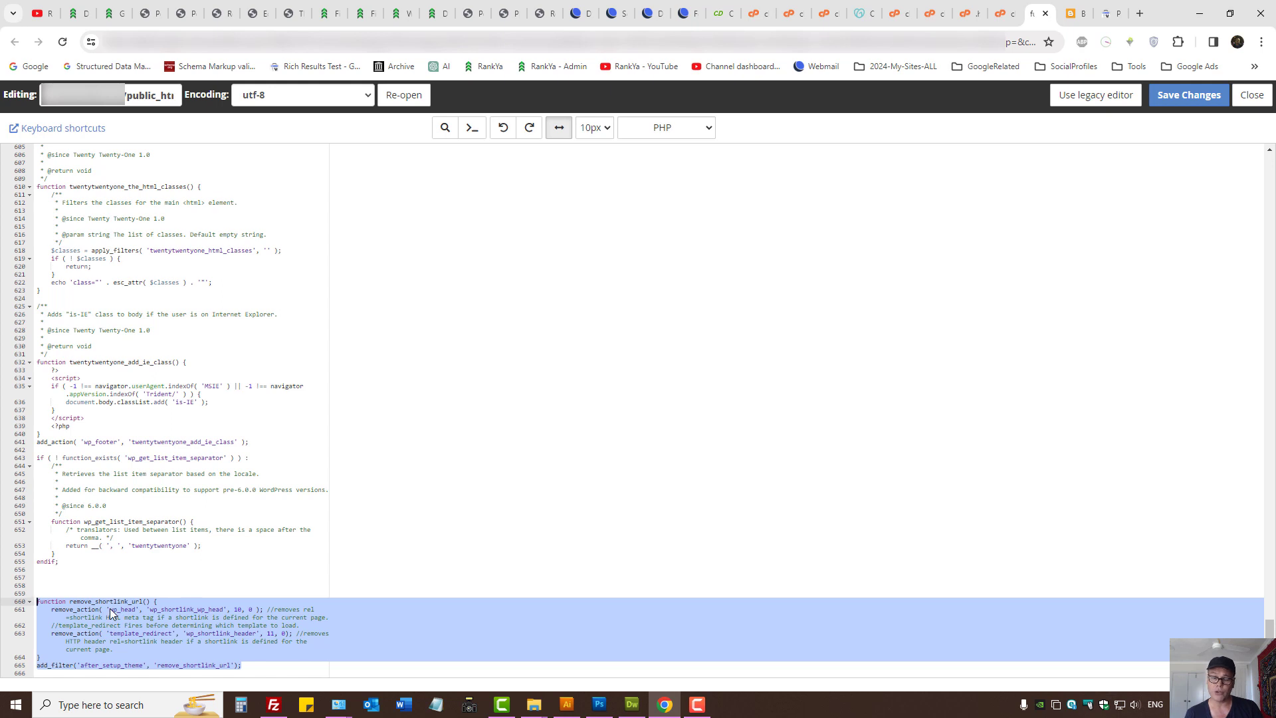
pyautogui.moveTo(150, 610); pyautogui.dragTo(225, 609)
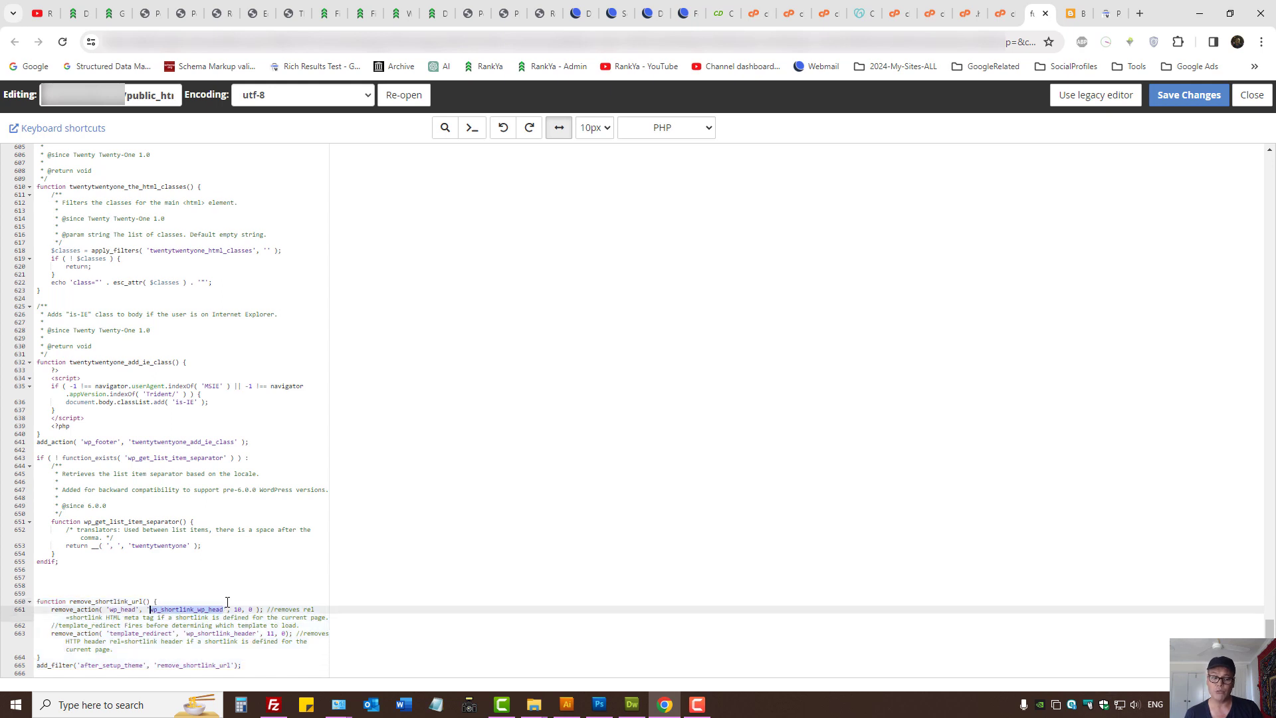
pyautogui.click(223, 566)
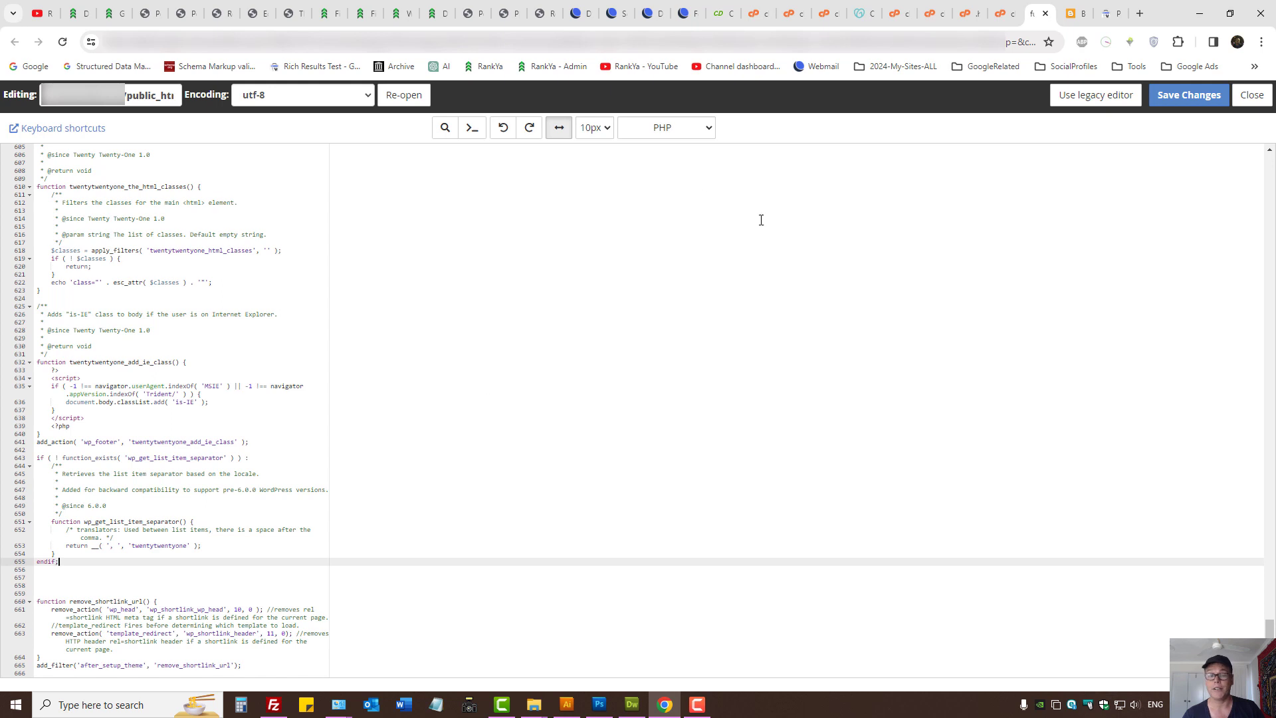
pyautogui.click(399, 13)
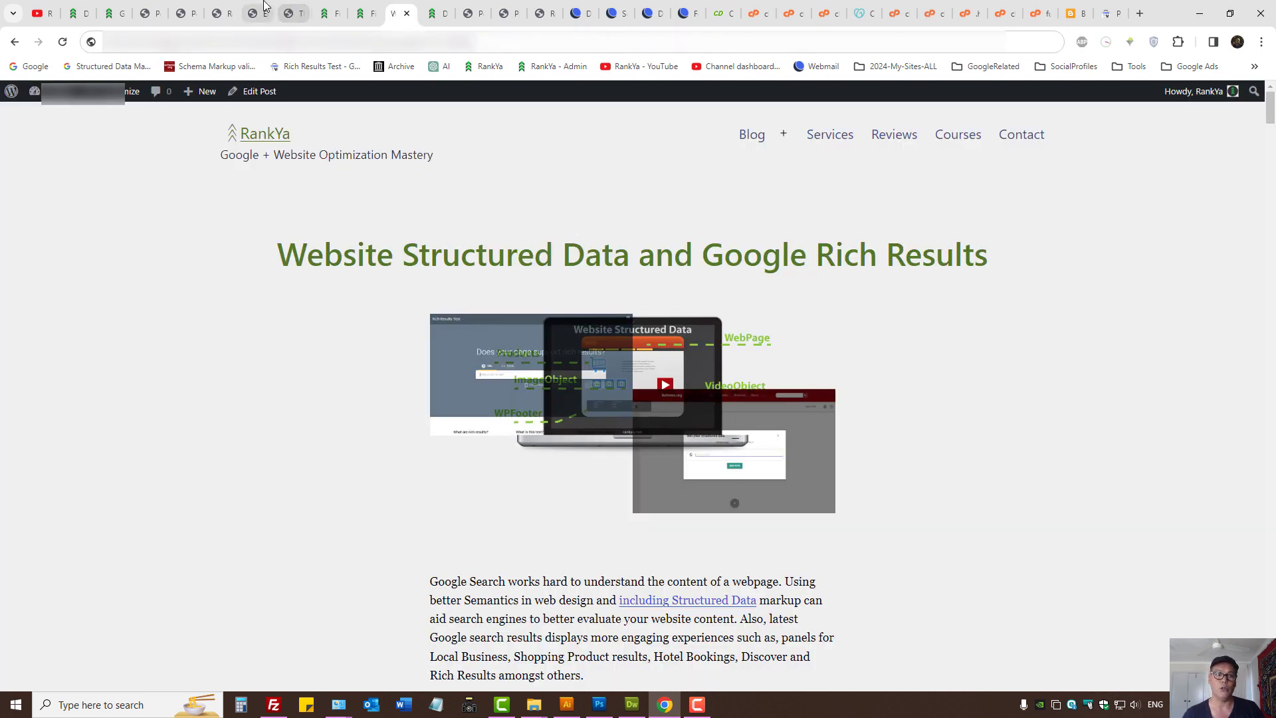
# Download a WordPress export file of All content, then go back to the Page with Redirect post
pyautogui.click(186, 13)
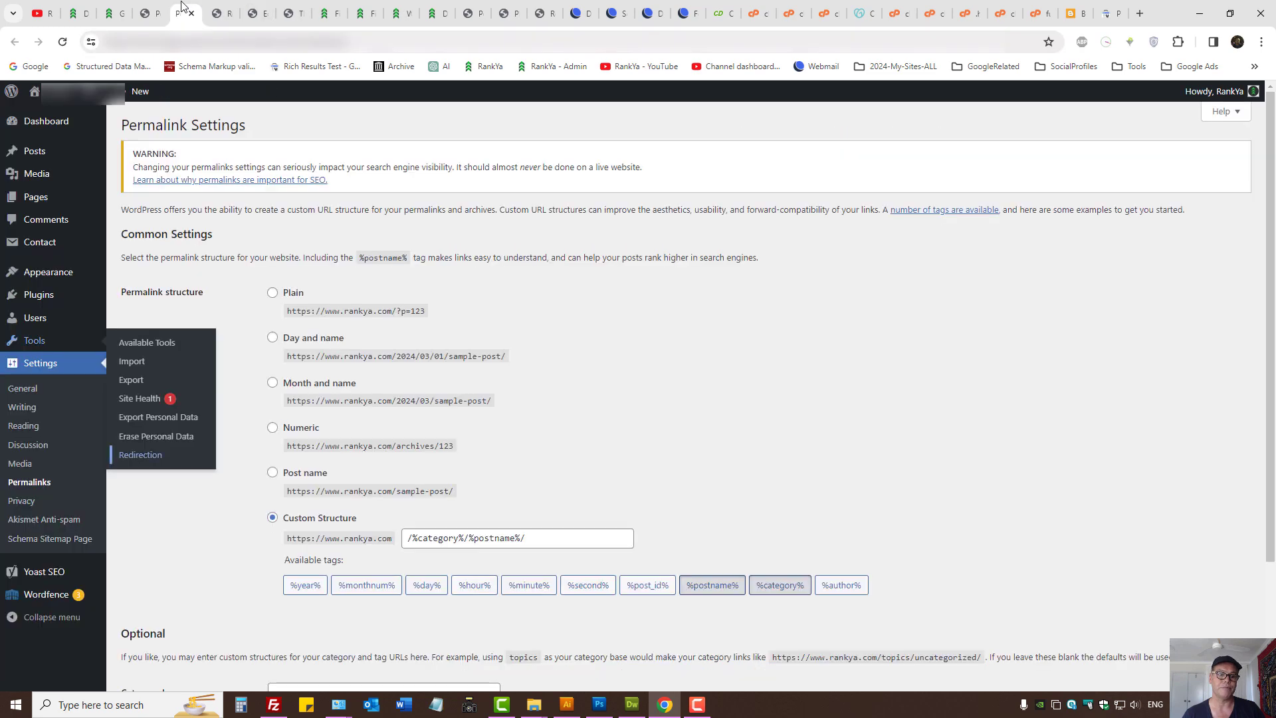
pyautogui.moveTo(37, 340)
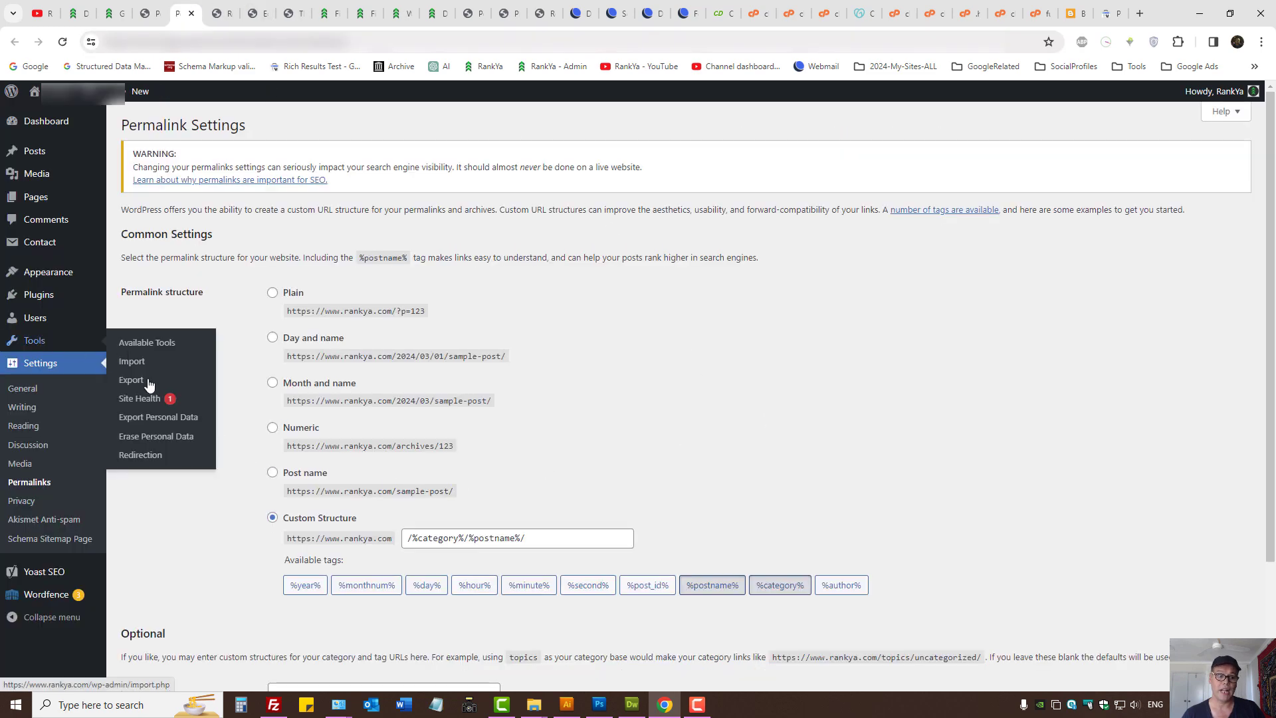
pyautogui.click(131, 380)
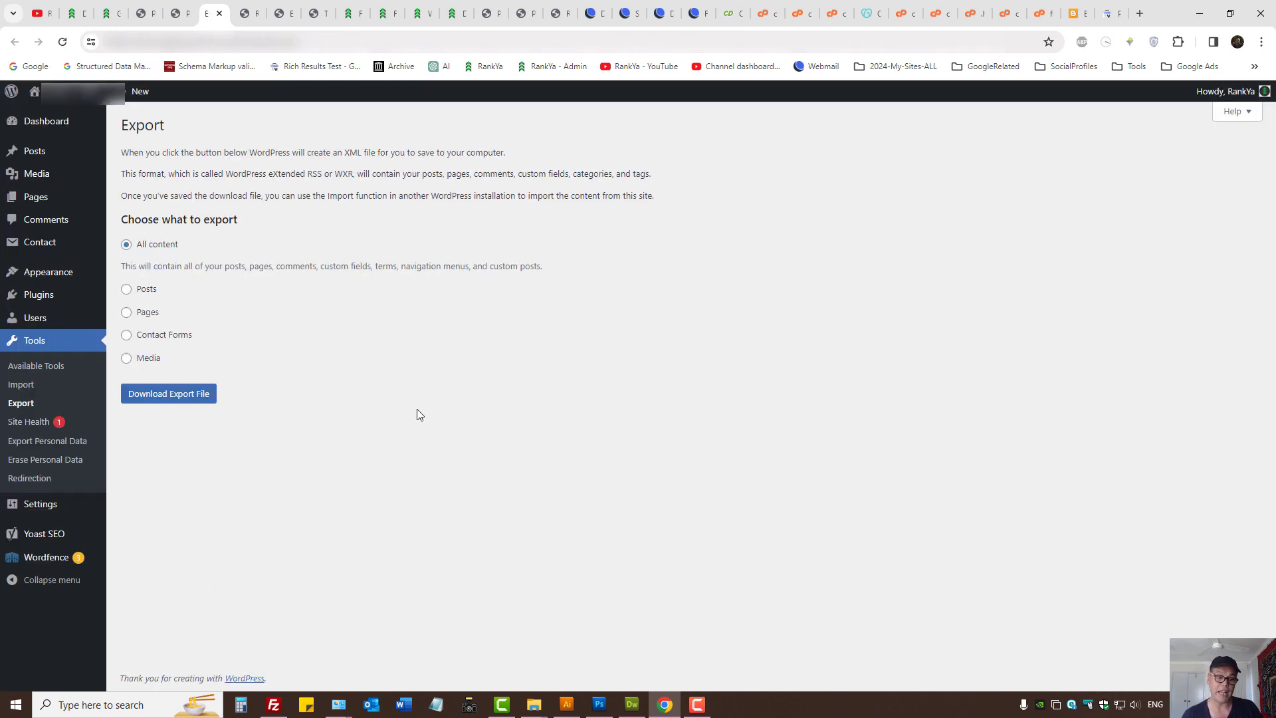
pyautogui.click(171, 395)
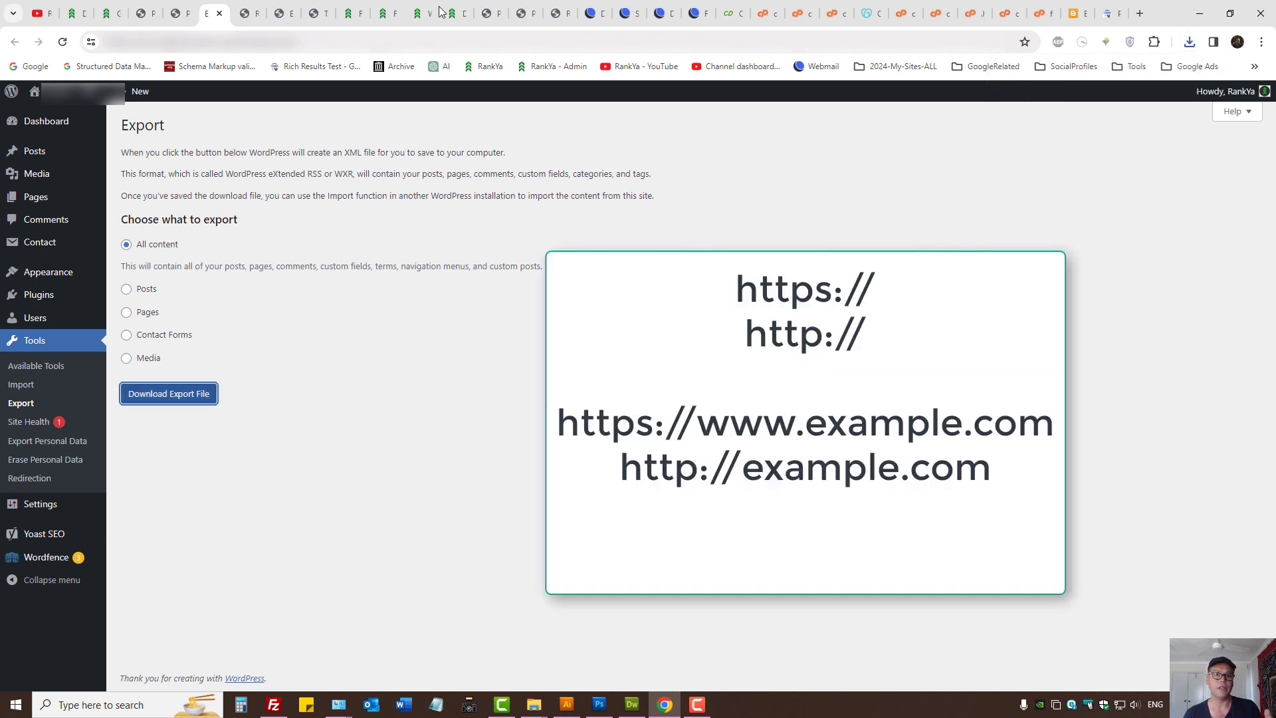
pyautogui.click(384, 13)
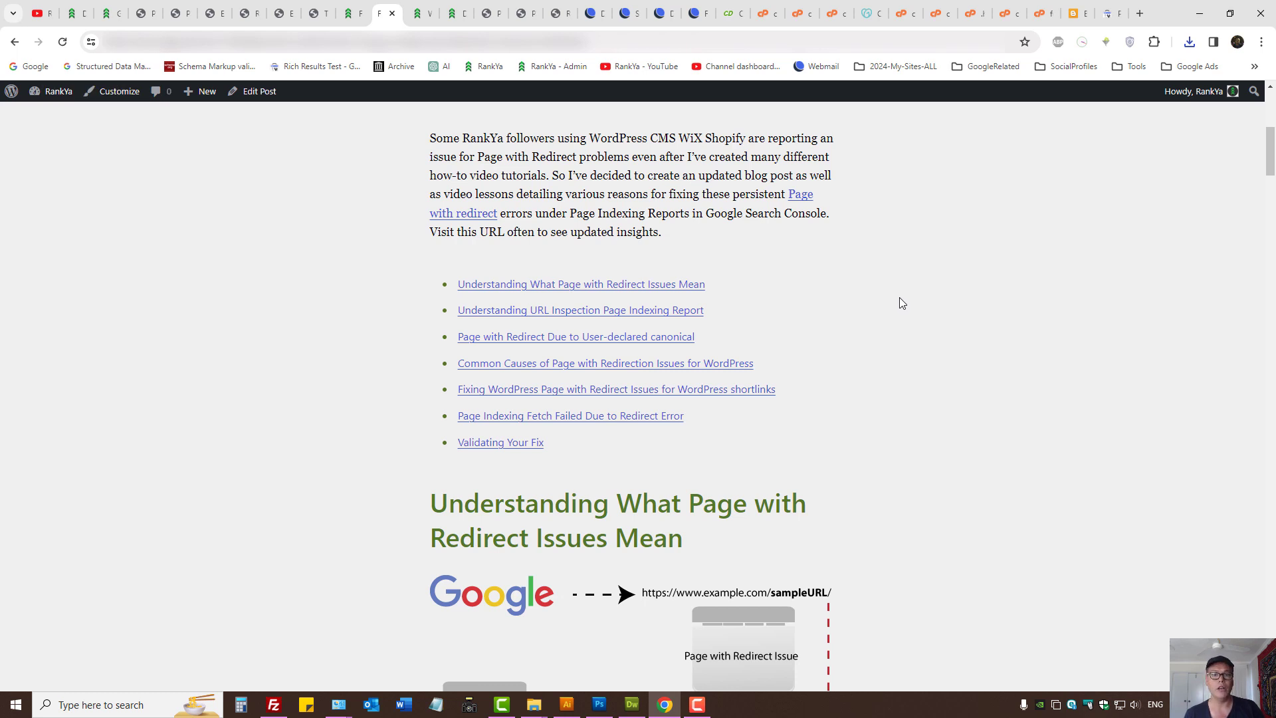
# Return to the RankYa YouTube channel home page in the first Chrome tab
pyautogui.hotkey('ctrl', '1')
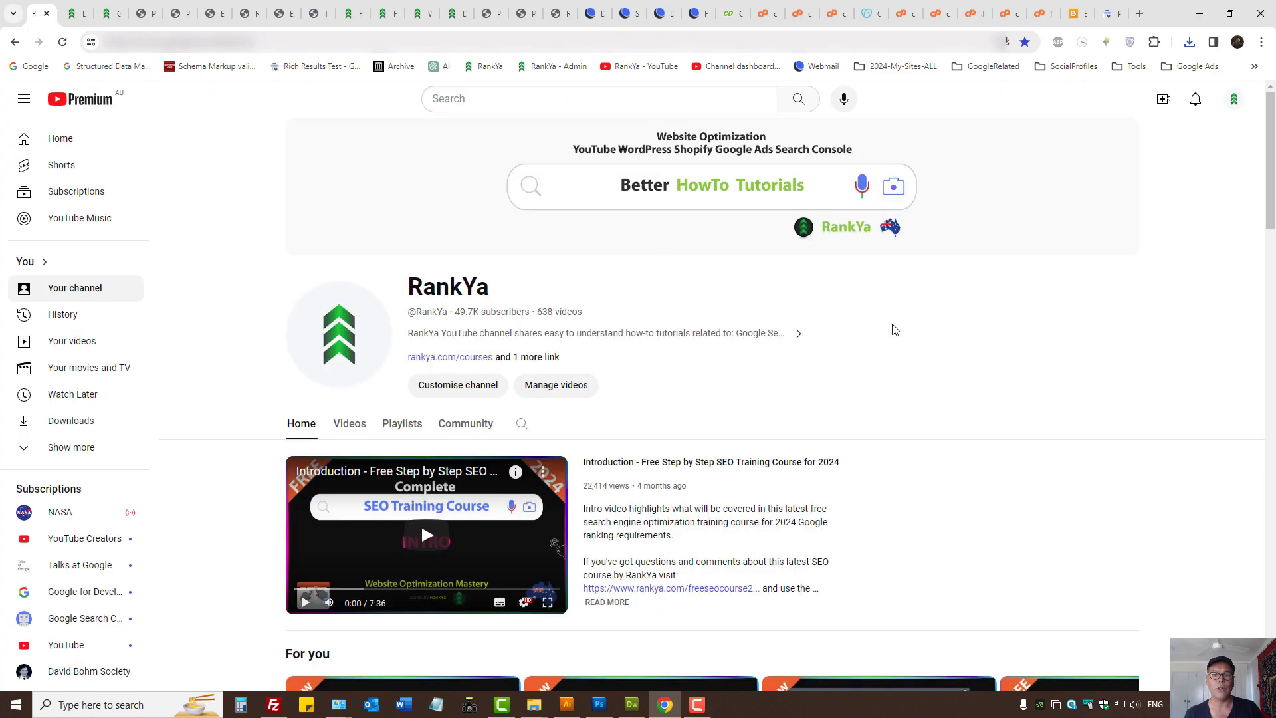